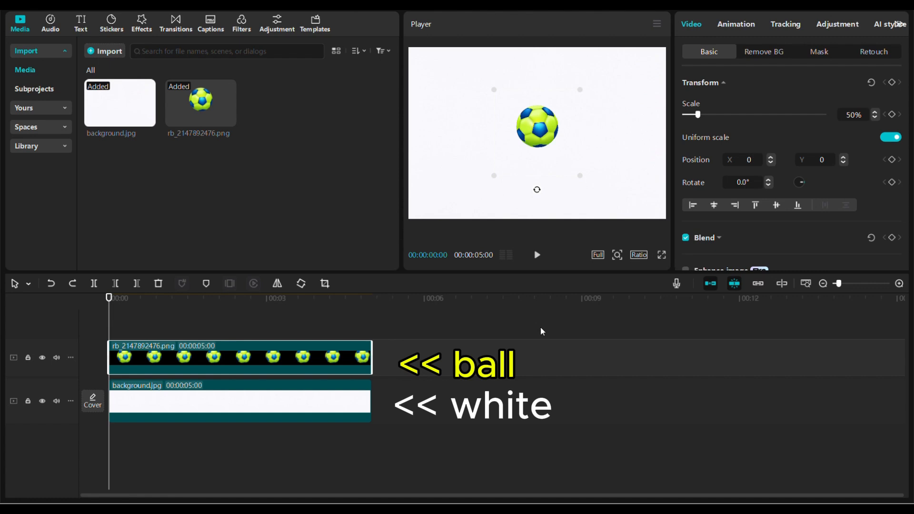
# Keyframe the ball's transform at the start of its clip and move the ball to about X -1823, Y 0 at 00:00:01:07
pyautogui.click(537, 255)
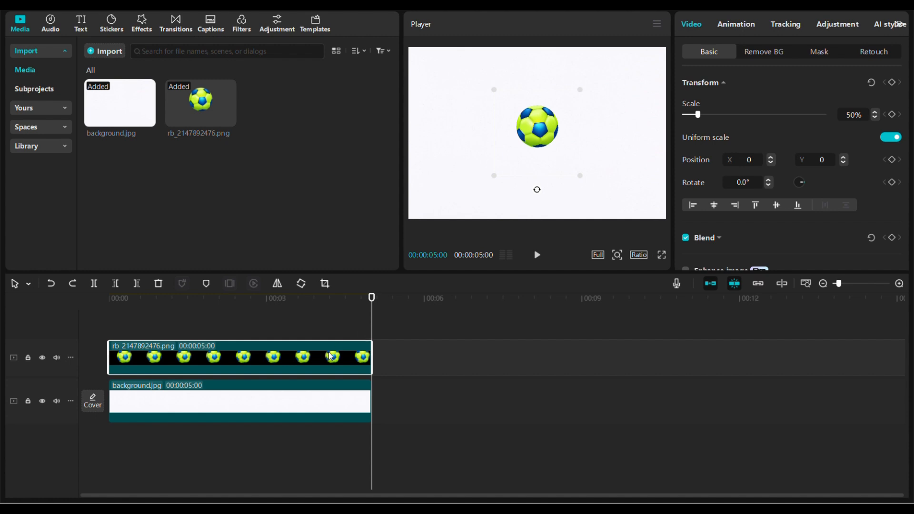
pyautogui.moveTo(372, 327); pyautogui.dragTo(134, 335)
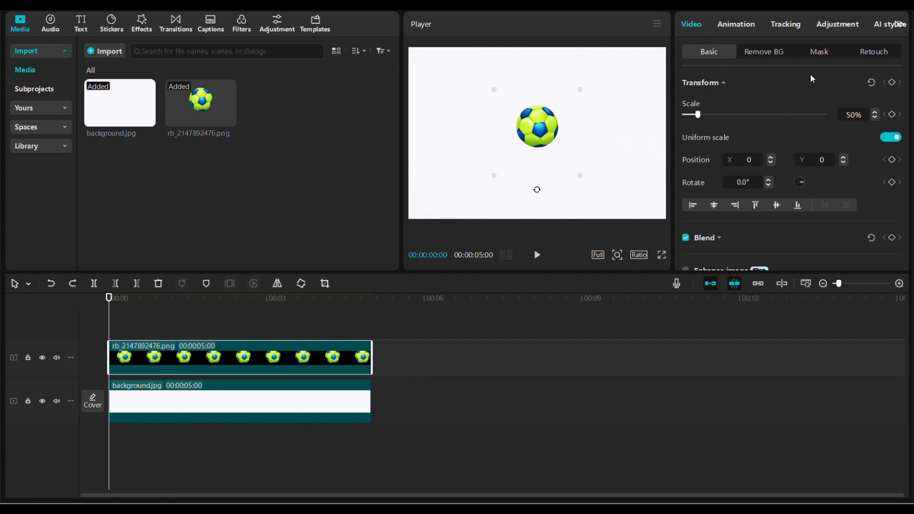
pyautogui.click(893, 83)
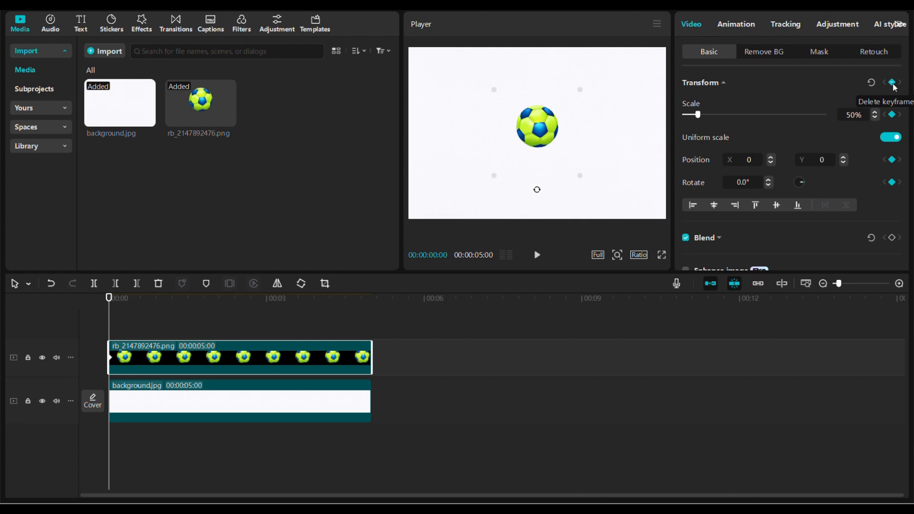
pyautogui.moveTo(108, 328); pyautogui.dragTo(174, 327)
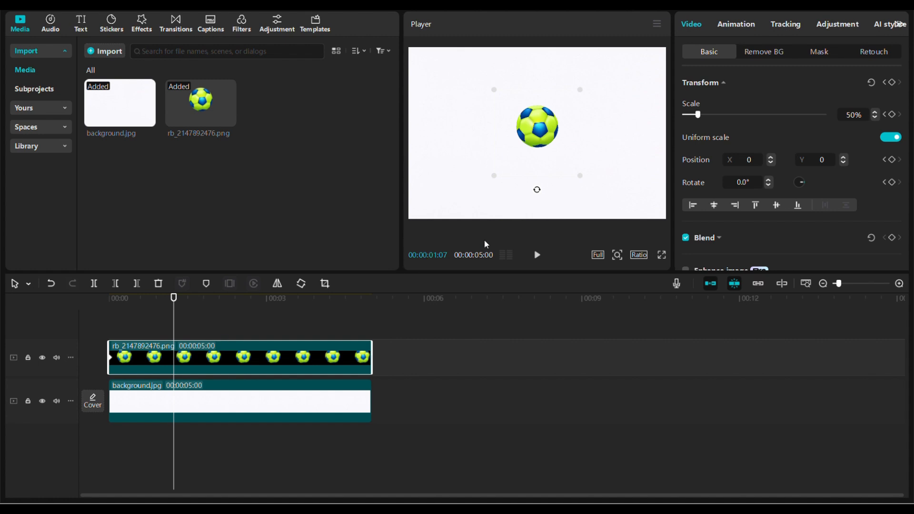
pyautogui.moveTo(541, 133); pyautogui.dragTo(424, 127)
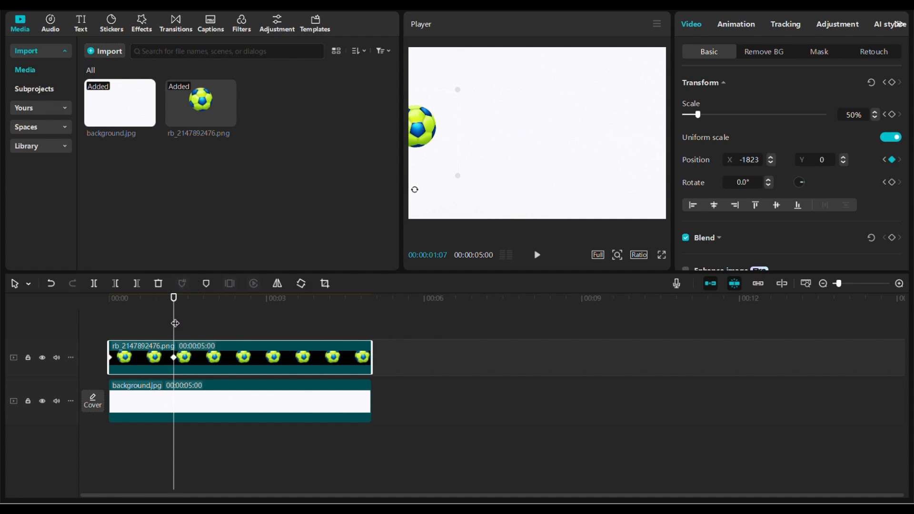
# Move the ball to about X 1712, Y 0 at 00:00:03:07 and to about X 49, Y -75 at 00:00:05:00
pyautogui.moveTo(174, 324); pyautogui.dragTo(282, 340)
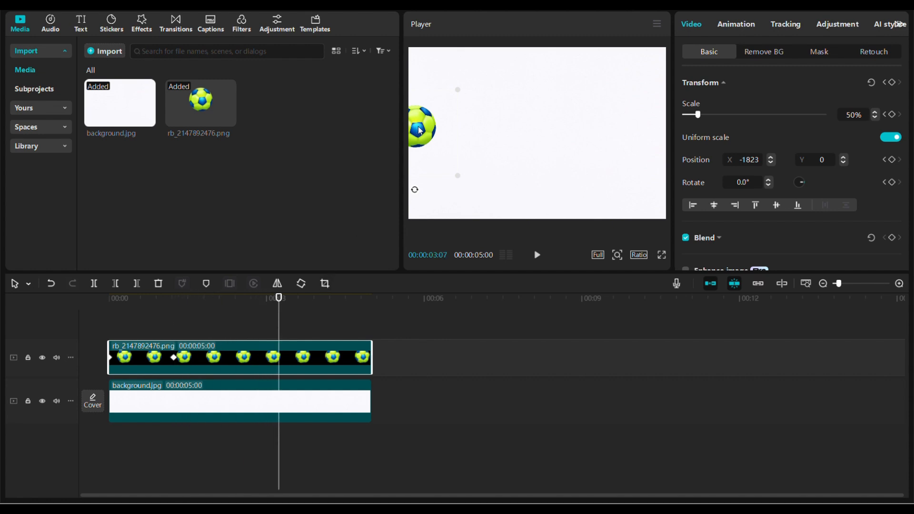
pyautogui.moveTo(419, 128); pyautogui.dragTo(656, 132)
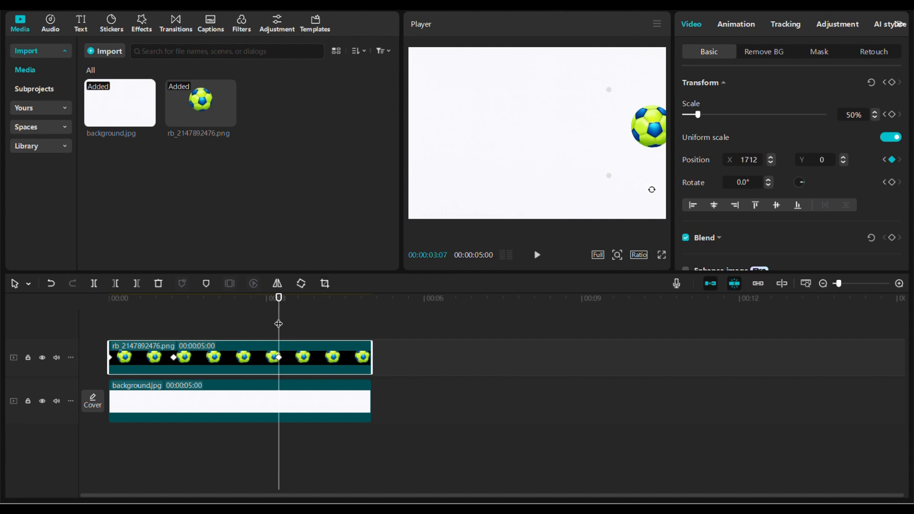
pyautogui.moveTo(280, 321); pyautogui.dragTo(428, 299)
pyautogui.moveTo(656, 132); pyautogui.dragTo(545, 138)
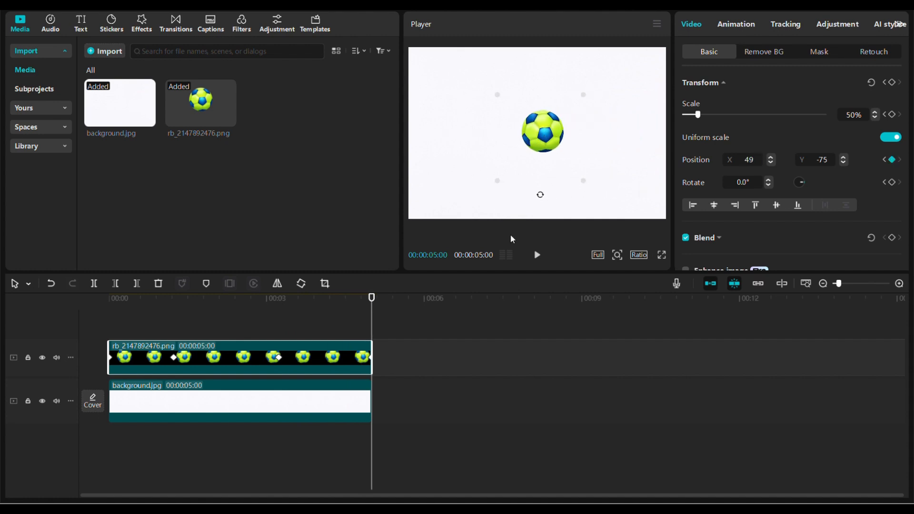
# Shift the ball's 00:00:01:07 keyframe closer to the clip's start and its 00:00:03:07 keyframe closer to the end, and preview the motion
pyautogui.click(538, 257)
pyautogui.click(173, 360)
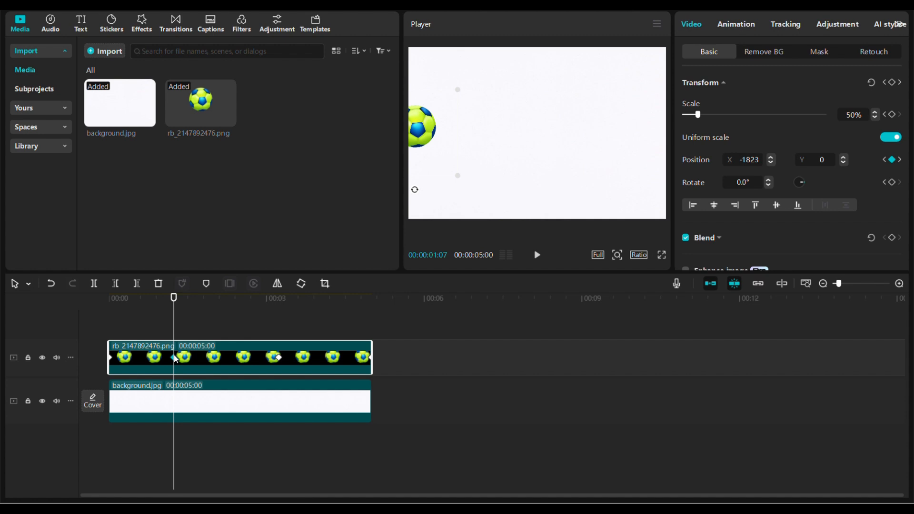
pyautogui.moveTo(175, 359); pyautogui.dragTo(127, 358)
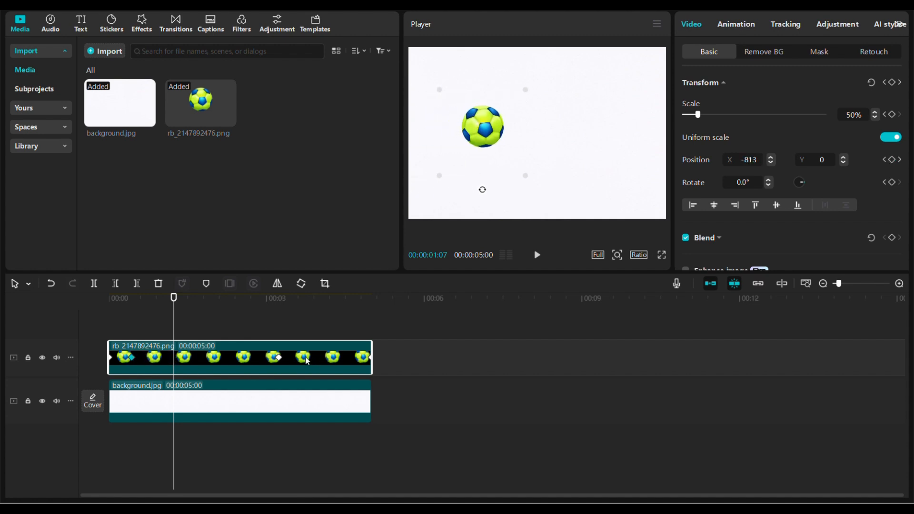
pyautogui.moveTo(282, 361); pyautogui.dragTo(341, 361)
pyautogui.moveTo(279, 330); pyautogui.dragTo(109, 311)
pyautogui.click(537, 255)
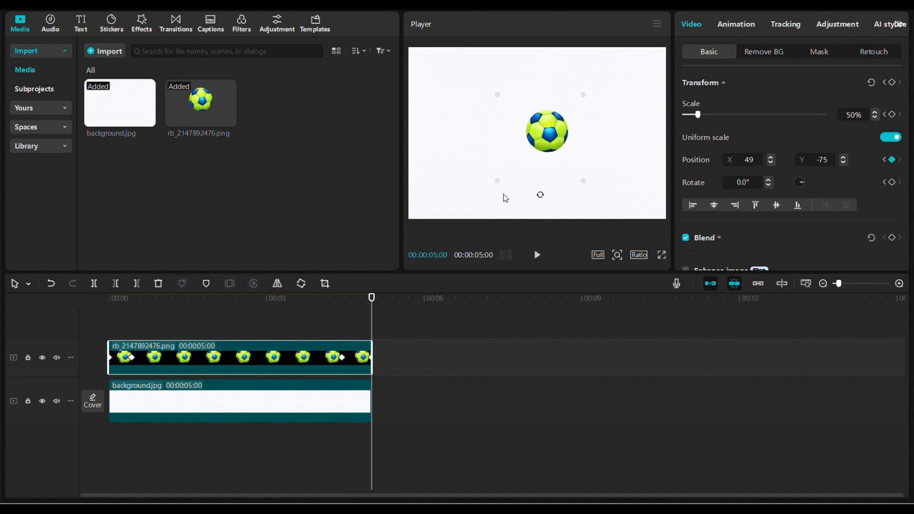
# Extend the ball clip and the white background clip to a duration of 00:00:07:20
pyautogui.moveTo(372, 356); pyautogui.dragTo(512, 362)
pyautogui.moveTo(371, 400); pyautogui.dragTo(512, 400)
# Keyframe the ball's scale at 50% at 00:00:05:04 and enlarge the ball at the end of its clip, 00:00:07:20
pyautogui.click(438, 359)
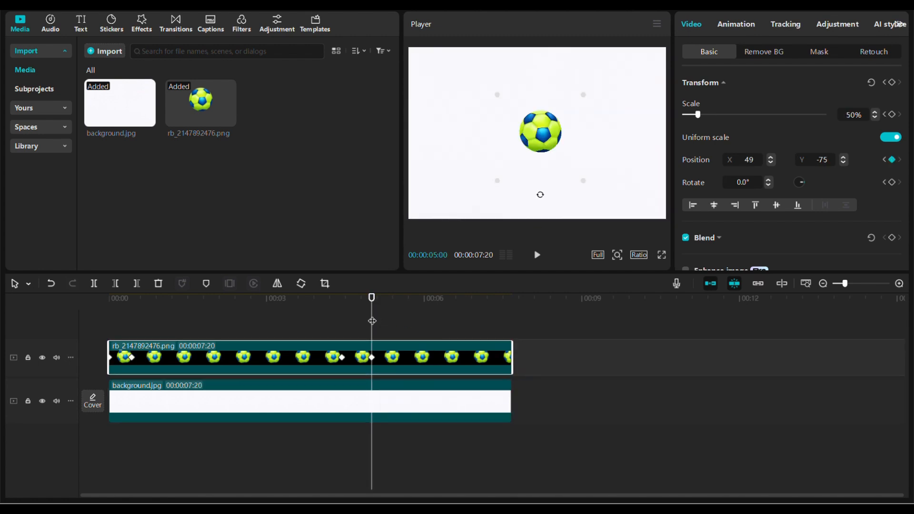
pyautogui.moveTo(372, 321); pyautogui.dragTo(380, 321)
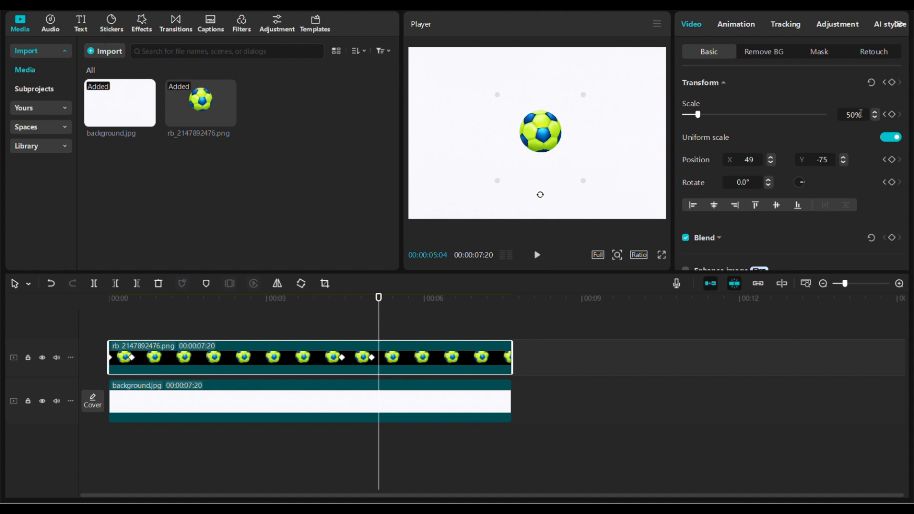
pyautogui.click(891, 115)
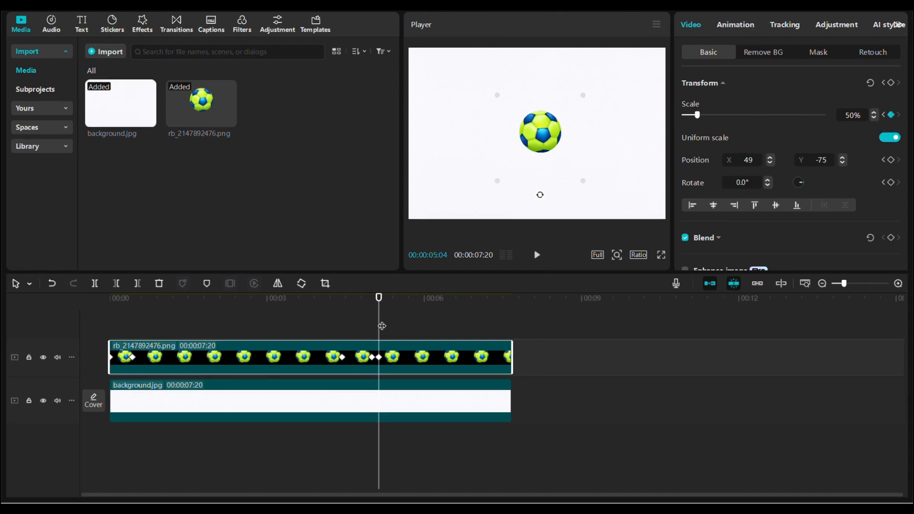
pyautogui.moveTo(378, 320); pyautogui.dragTo(509, 314)
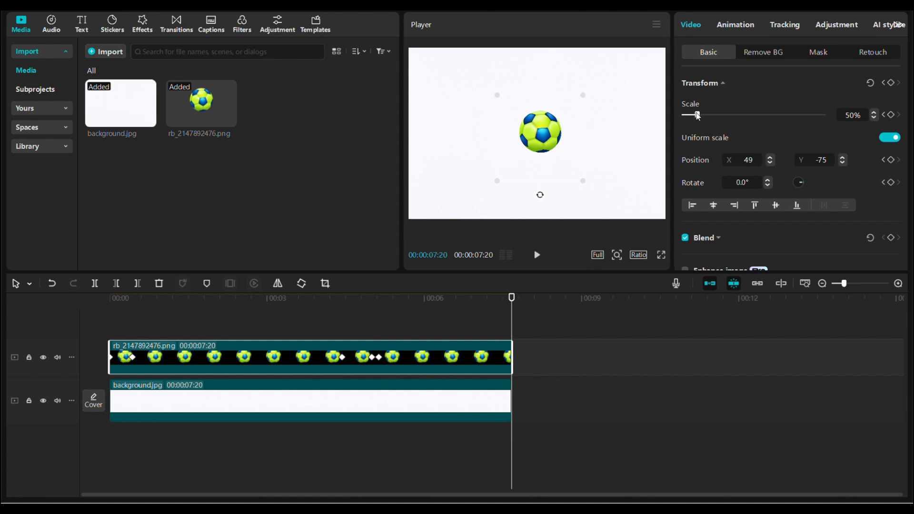
pyautogui.moveTo(699, 115); pyautogui.dragTo(835, 126)
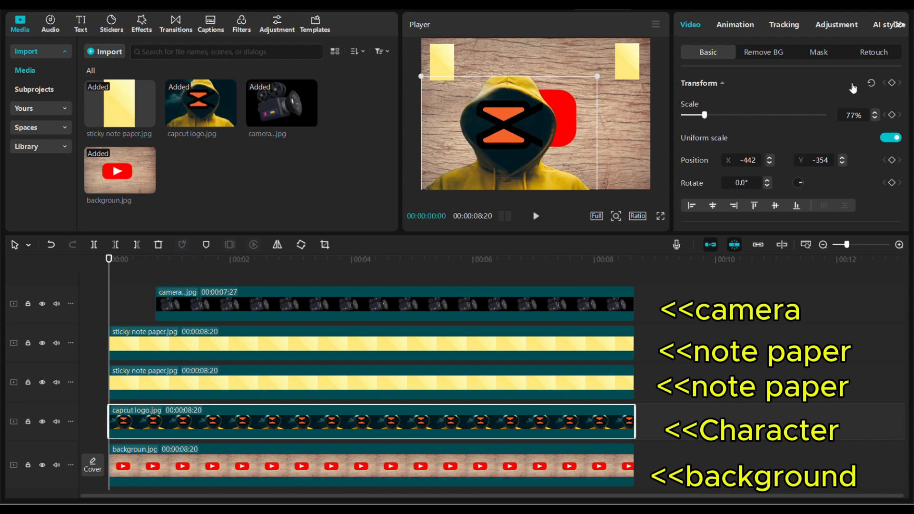
# Keyframe the hooded character off-frame at about X 3091, Y -603 at the start and at about X -527, Y -464 at 00:00:00:23
pyautogui.click(892, 82)
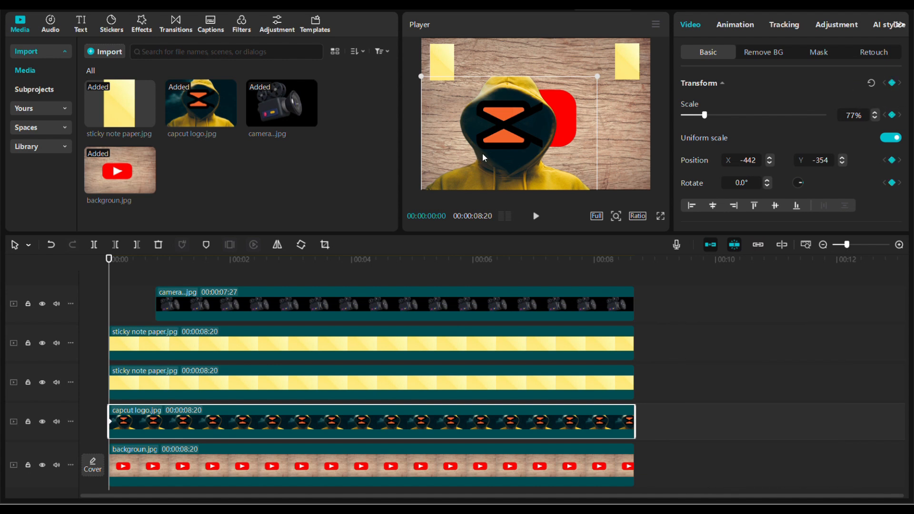
pyautogui.moveTo(483, 157); pyautogui.dragTo(672, 157)
pyautogui.moveTo(616, 145); pyautogui.dragTo(644, 157)
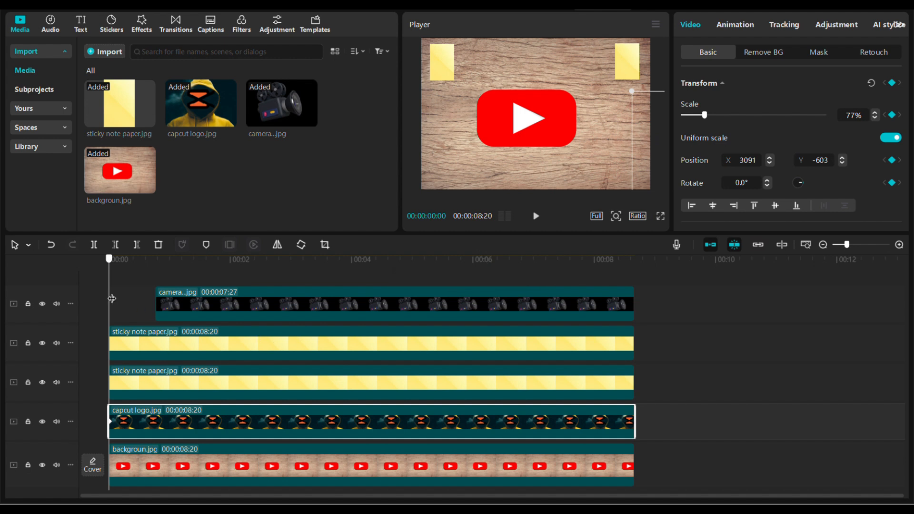
pyautogui.moveTo(112, 298); pyautogui.dragTo(156, 299)
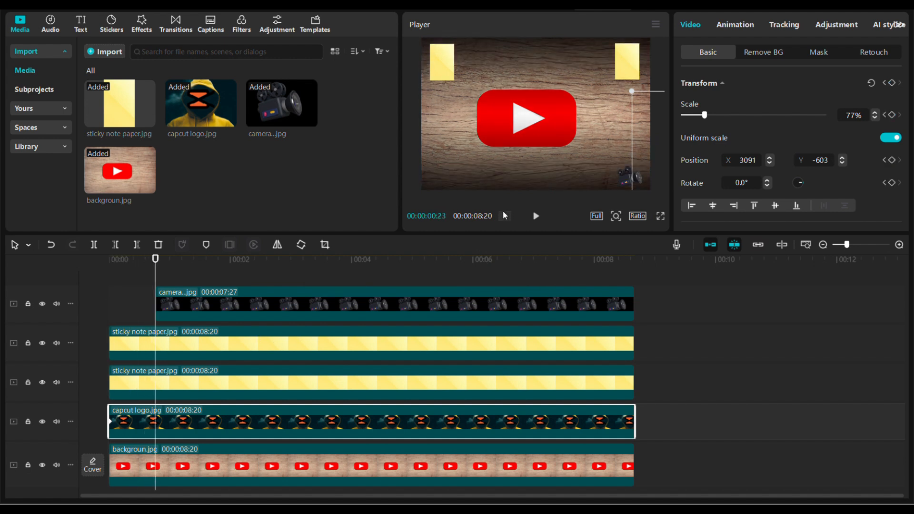
pyautogui.moveTo(641, 125); pyautogui.dragTo(427, 116)
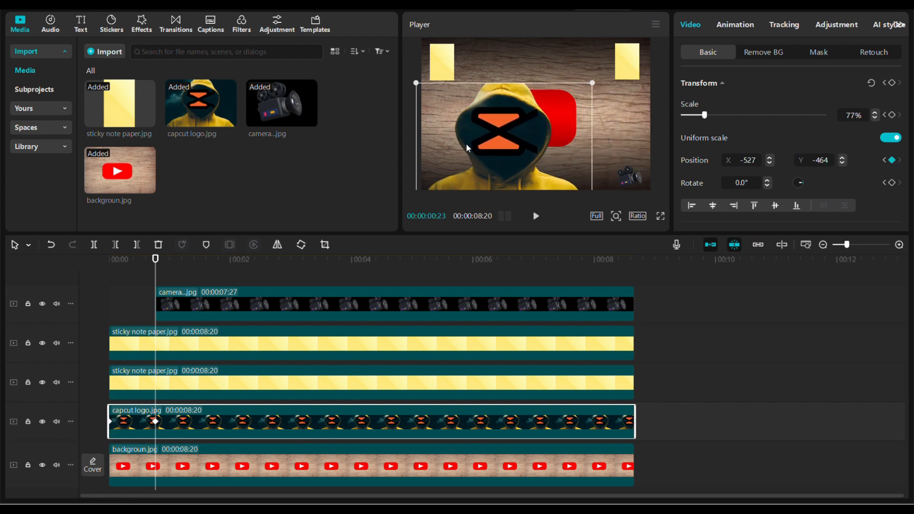
# Add two default text clips at 00:00:00:23 and change the lower one's wording to "views"
pyautogui.click(81, 24)
pyautogui.click(128, 88)
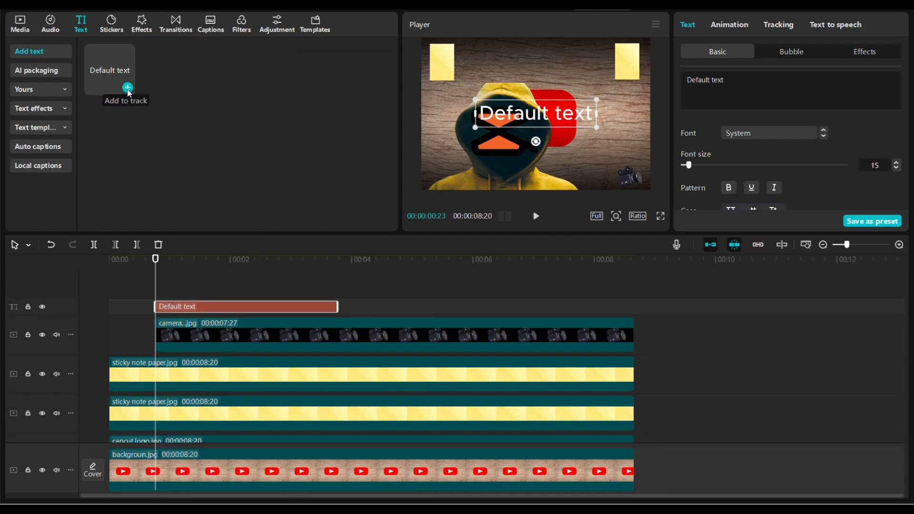
pyautogui.click(127, 88)
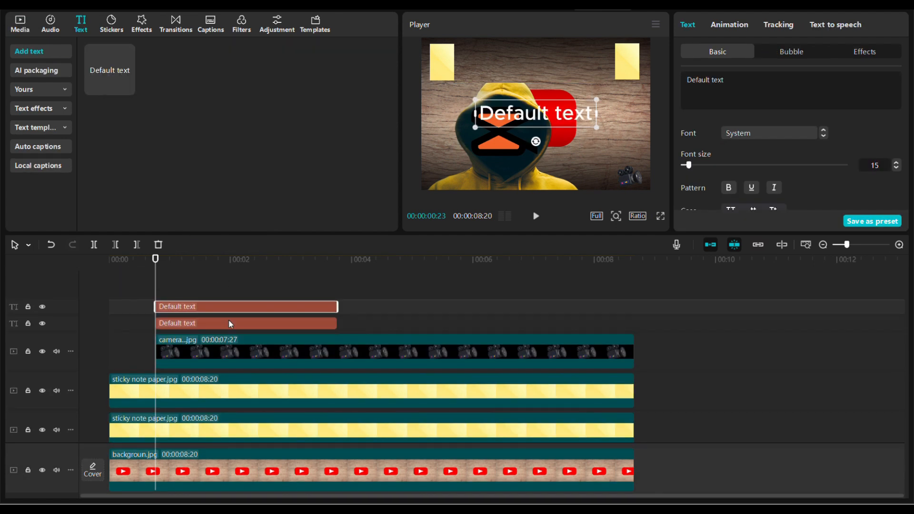
pyautogui.click(197, 326)
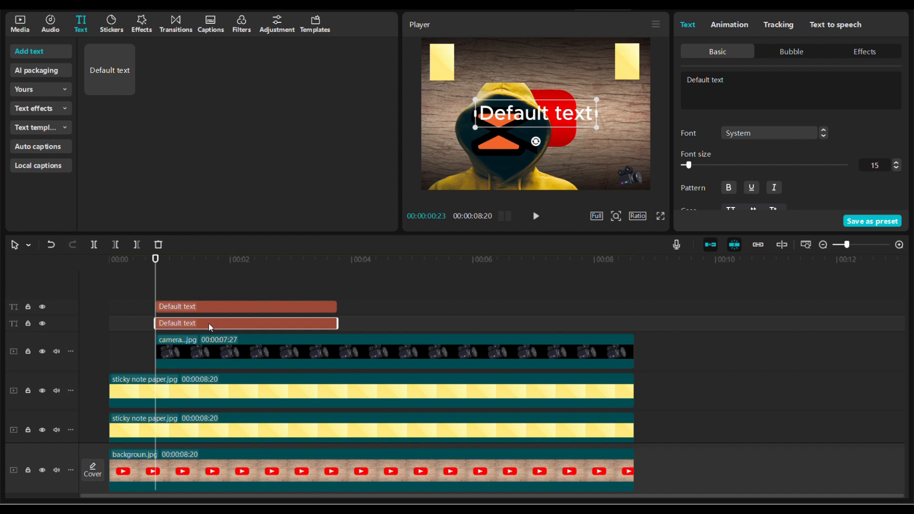
pyautogui.moveTo(734, 80); pyautogui.dragTo(670, 80)
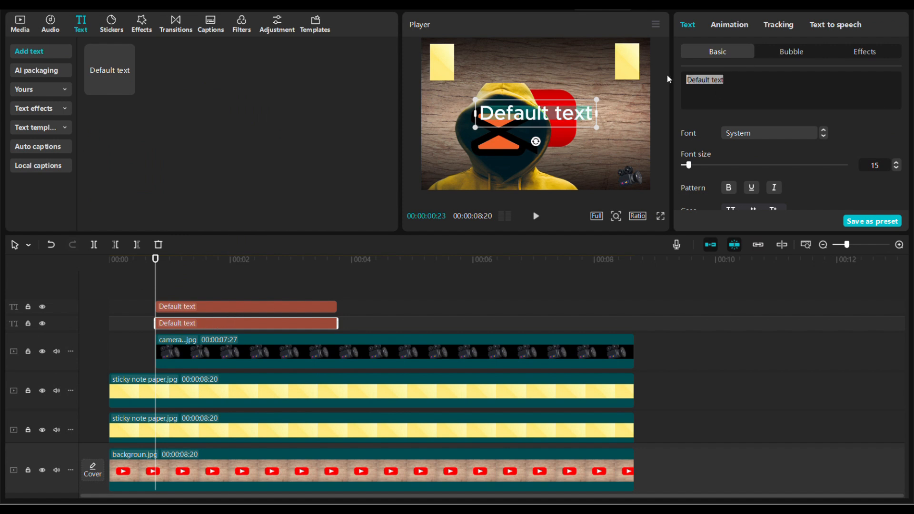
pyautogui.write('views')
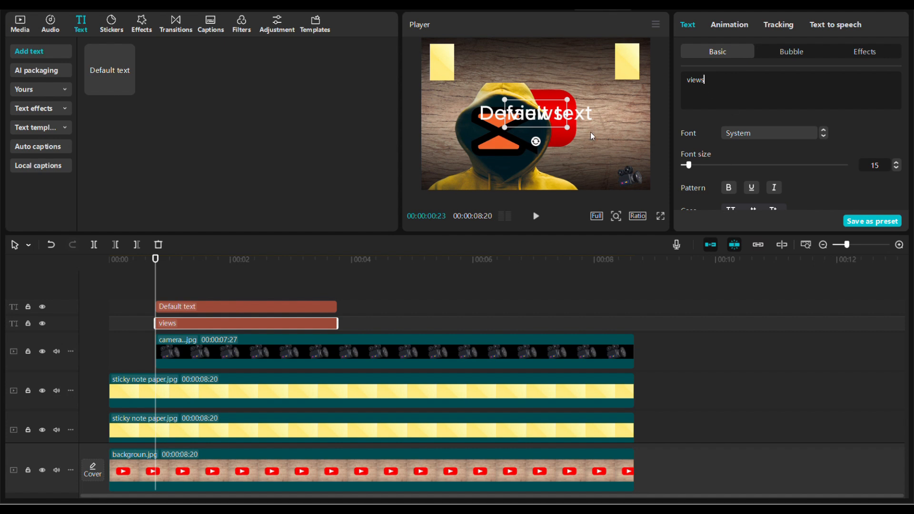
# Shrink the "views" text, color it black and place it at the top of the right sticky note
pyautogui.moveTo(569, 129); pyautogui.dragTo(610, 79)
pyautogui.scroll(-2, 744, 190)
pyautogui.click(747, 193)
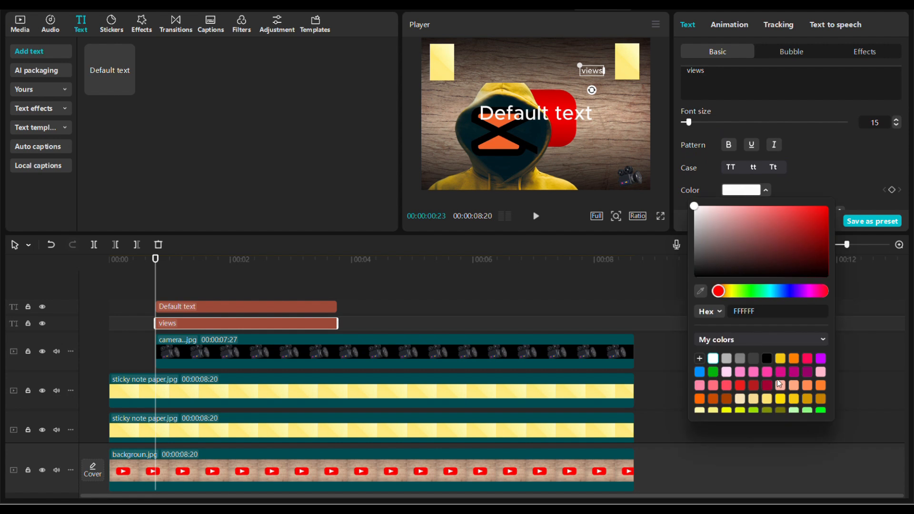
pyautogui.click(768, 363)
pyautogui.click(593, 71)
pyautogui.moveTo(593, 70); pyautogui.dragTo(627, 48)
# Replace the wording of the remaining default text with "subscribers"
pyautogui.click(536, 113)
pyautogui.hotkey('ctrl', 'a')
pyautogui.write('su')
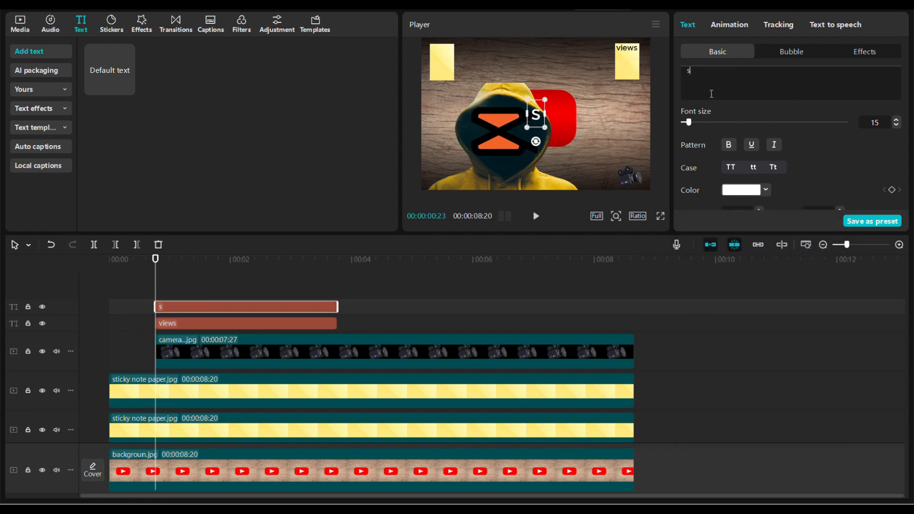
pyautogui.write('bscribers')
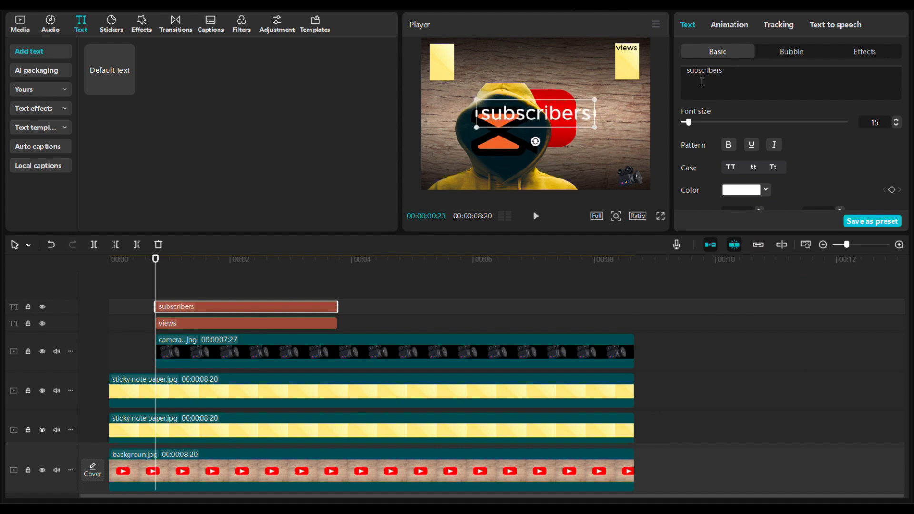
# Color the "subscribers" text black and fit it at the top of the left sticky note at font size 11
pyautogui.moveTo(597, 127); pyautogui.dragTo(479, 75)
pyautogui.click(765, 189)
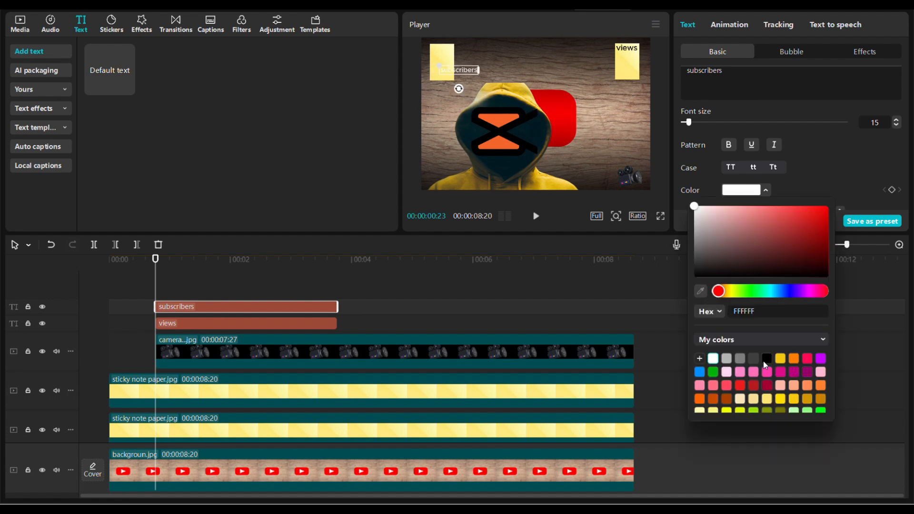
pyautogui.click(767, 358)
pyautogui.click(752, 176)
pyautogui.moveTo(464, 70); pyautogui.dragTo(450, 67)
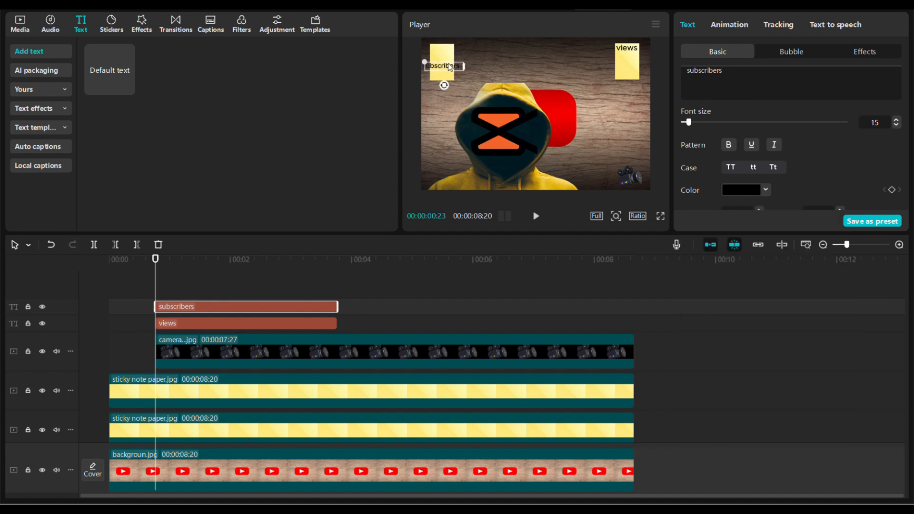
pyautogui.click(626, 48)
# Extend the "views" and "subscribers" text clips to the end of the image clips
pyautogui.click(327, 310)
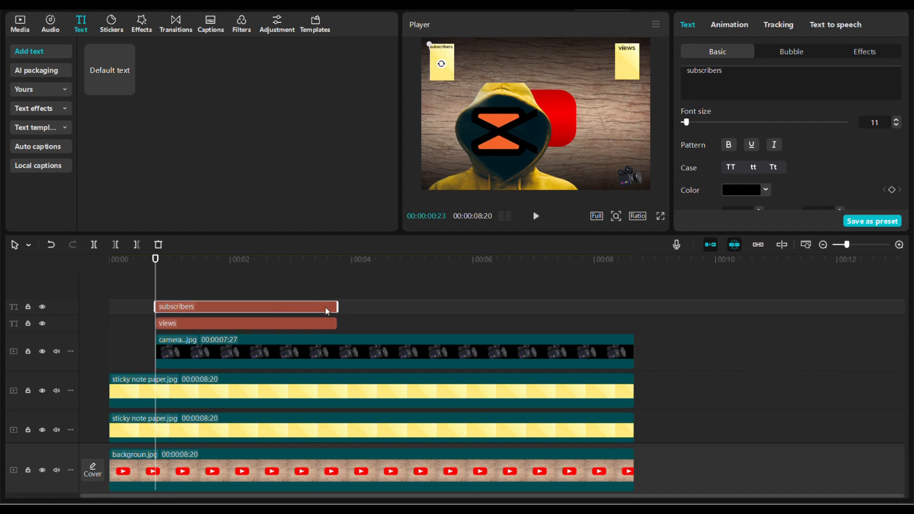
pyautogui.moveTo(336, 325); pyautogui.dragTo(634, 338)
pyautogui.click(302, 309)
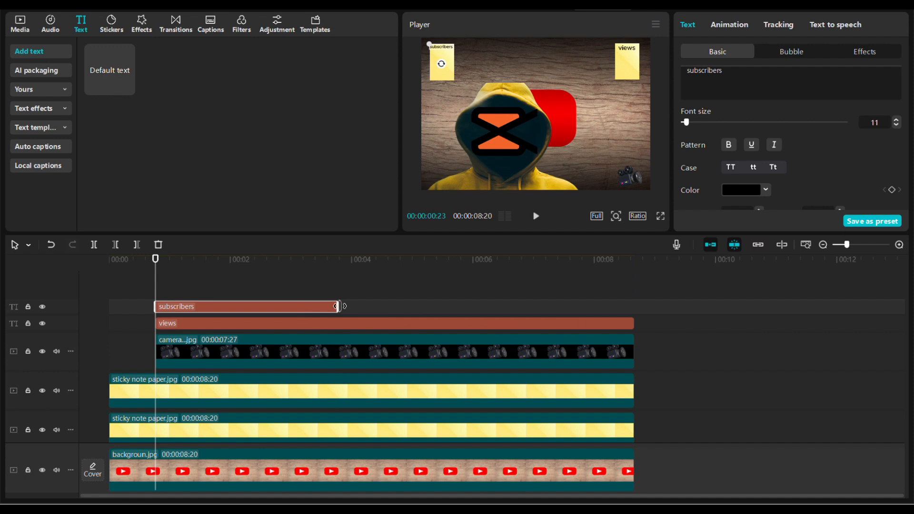
pyautogui.moveTo(339, 306); pyautogui.dragTo(636, 325)
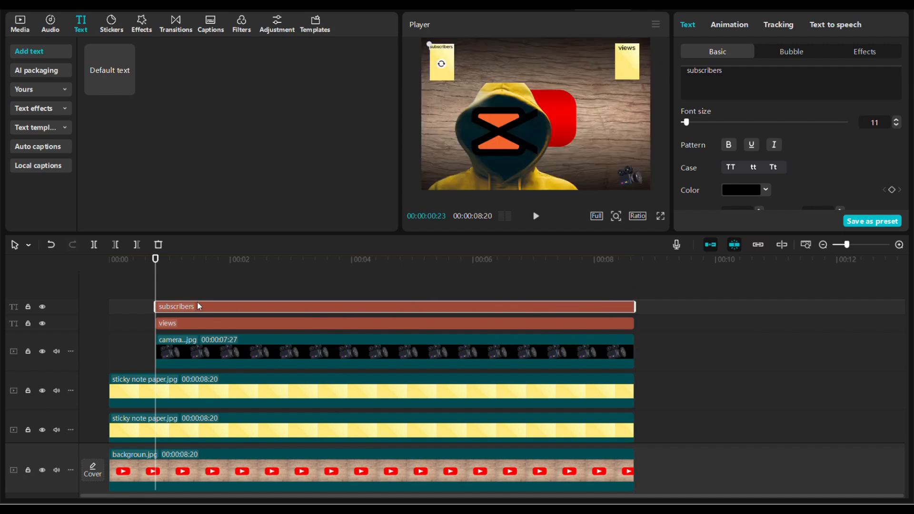
# Add another default text clip at 00:00:00:23 and extend it nearly to the end of the other clips
pyautogui.click(127, 87)
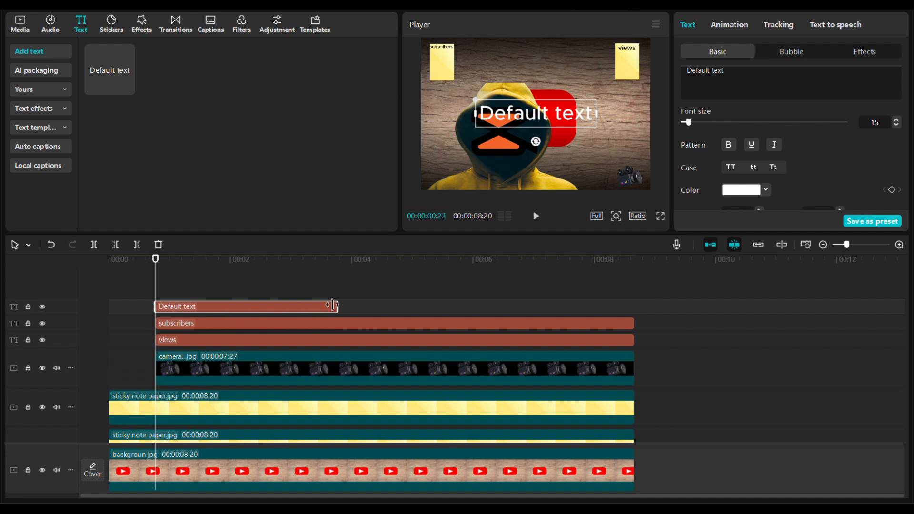
pyautogui.moveTo(332, 306); pyautogui.dragTo(631, 307)
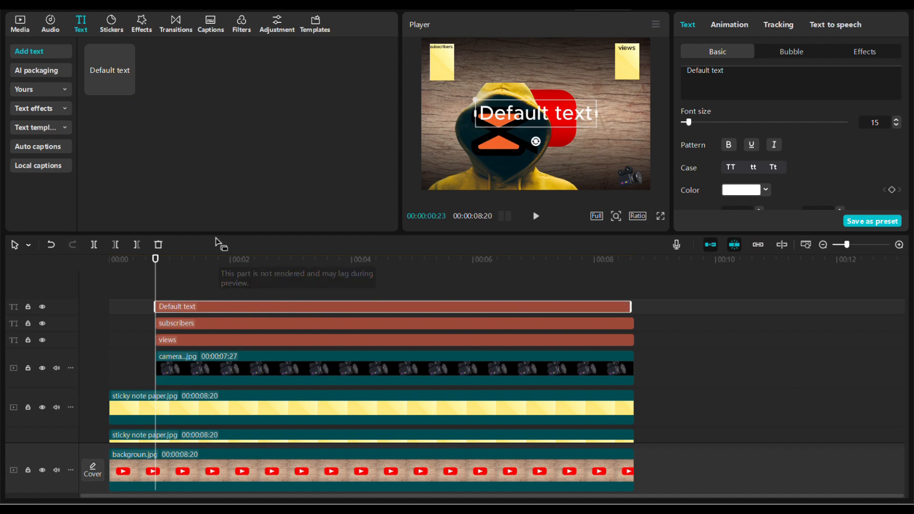
# Add another default text clip at 00:00:00:23 and extend it and the default text clip below it to about the end of the other clips
pyautogui.click(127, 89)
pyautogui.moveTo(339, 307); pyautogui.dragTo(632, 308)
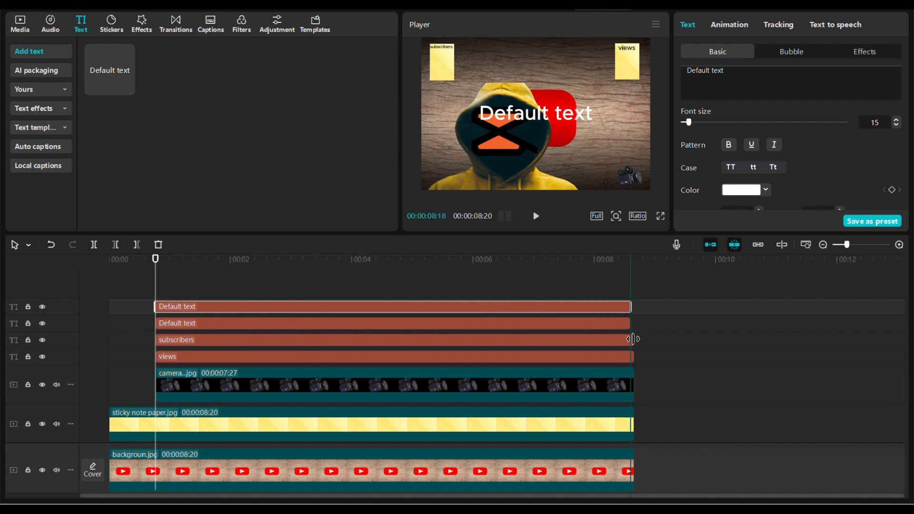
pyautogui.click(189, 326)
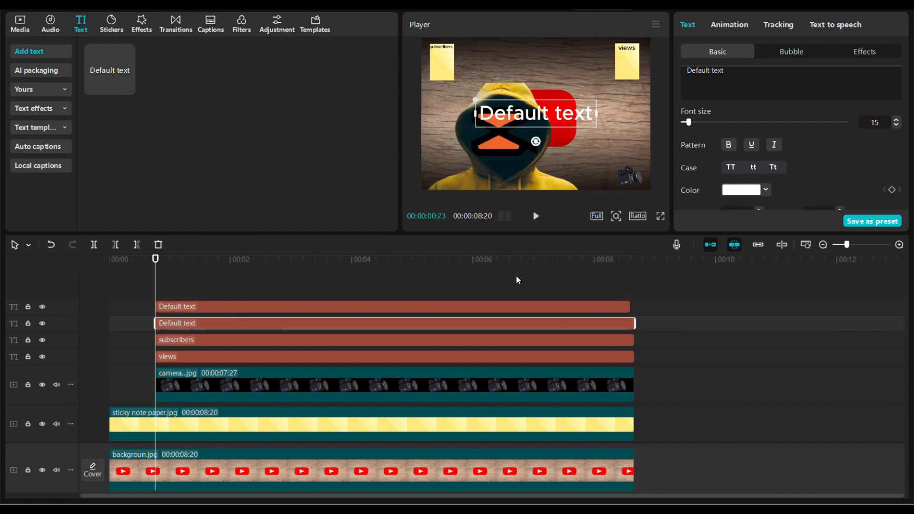
# Replace the wording of the lower default text clip with "1100"
pyautogui.moveTo(711, 72); pyautogui.dragTo(685, 70)
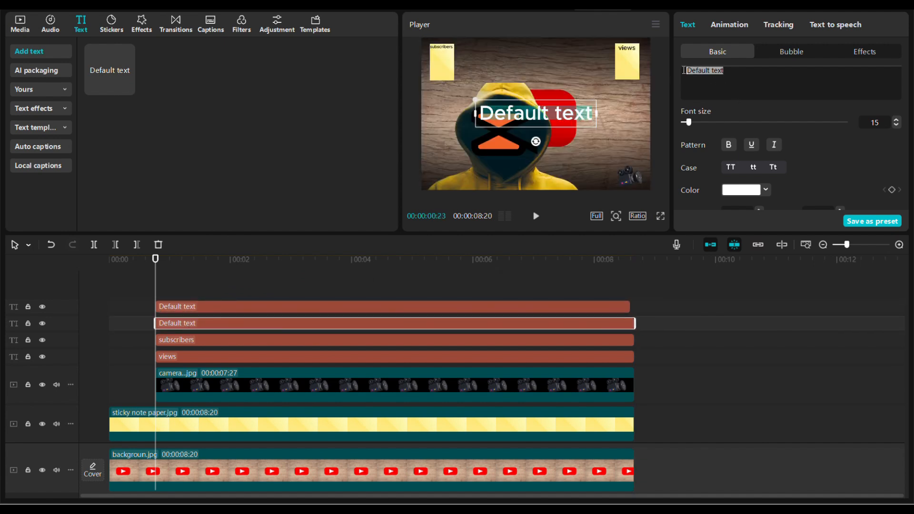
pyautogui.press('BackSpace')
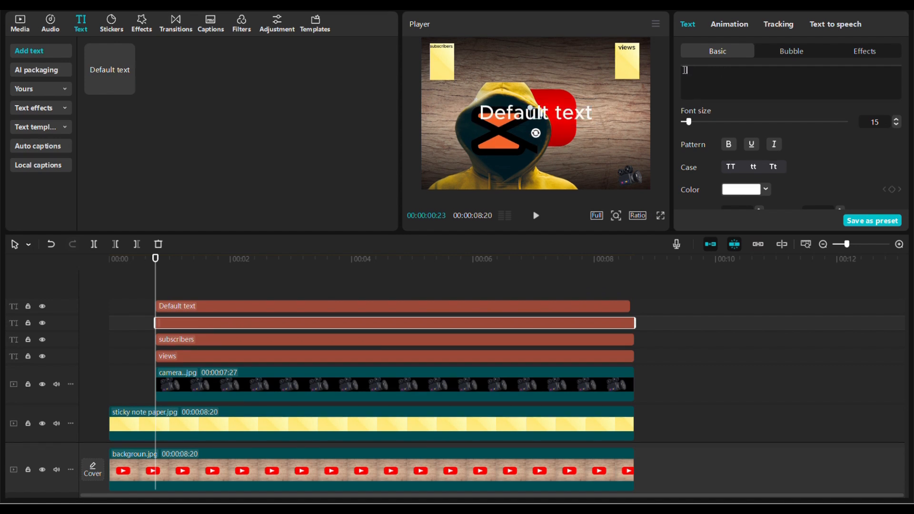
pyautogui.write('1100')
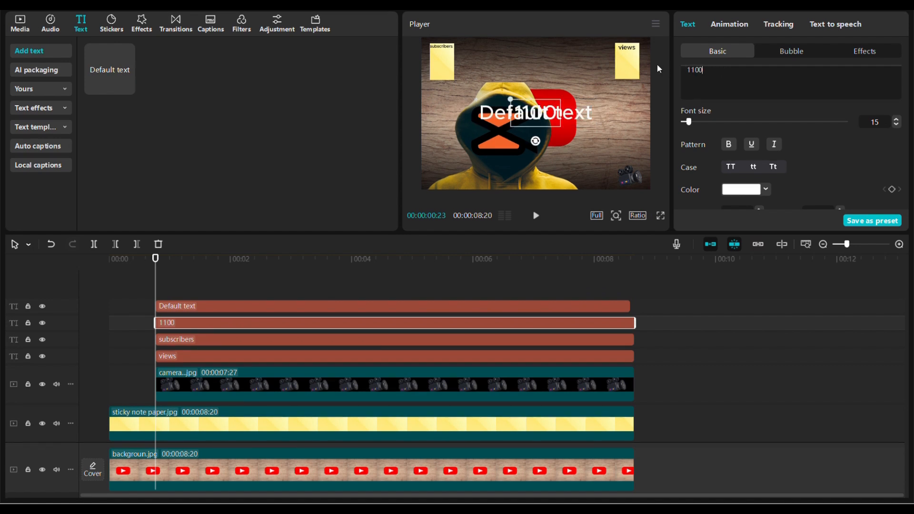
# Place the "1100" text under "views" on the right sticky note and color it black
pyautogui.moveTo(538, 118); pyautogui.dragTo(611, 77)
pyautogui.moveTo(622, 71); pyautogui.dragTo(605, 61)
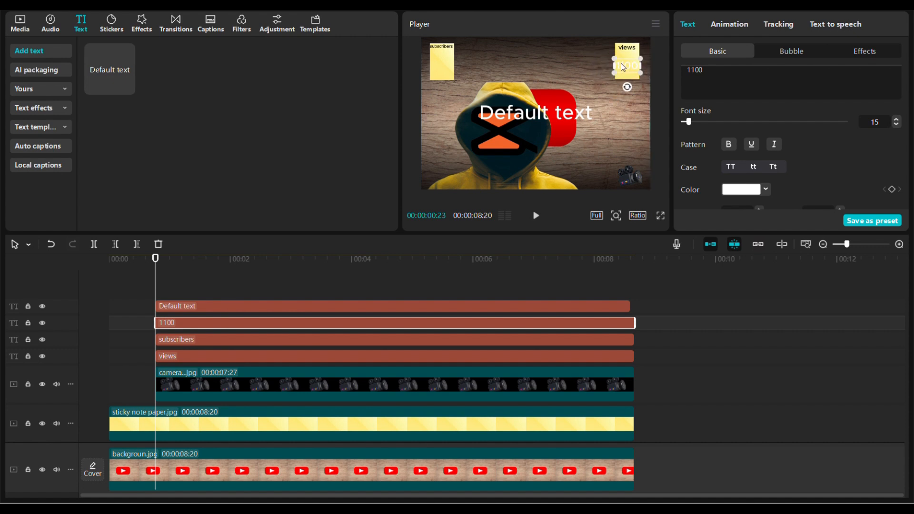
pyautogui.click(754, 191)
pyautogui.click(767, 357)
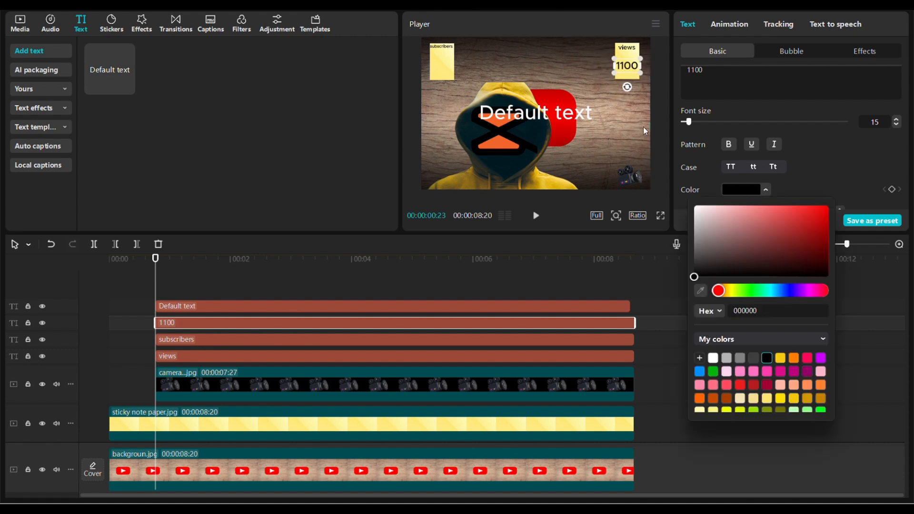
pyautogui.moveTo(643, 74); pyautogui.dragTo(631, 62)
# Split the "1100" text clip at 00:00:01:03 and change the second piece's wording to "1200"
pyautogui.moveTo(155, 288); pyautogui.dragTo(176, 286)
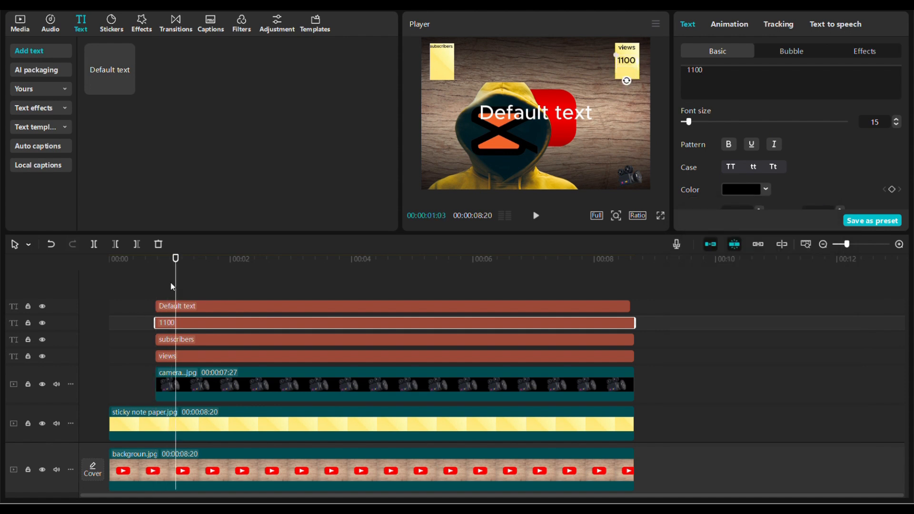
pyautogui.click(94, 244)
pyautogui.moveTo(176, 280); pyautogui.dragTo(195, 281)
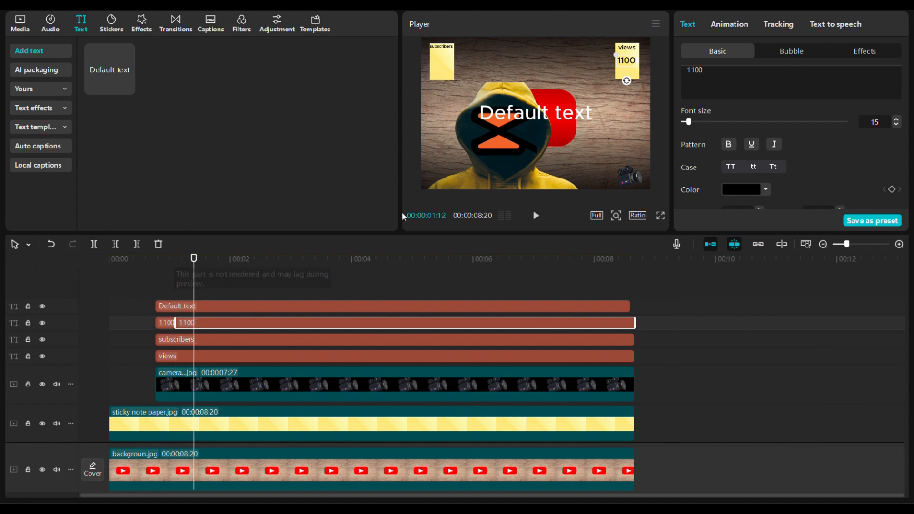
pyautogui.moveTo(705, 70); pyautogui.dragTo(687, 69)
pyautogui.write('1200')
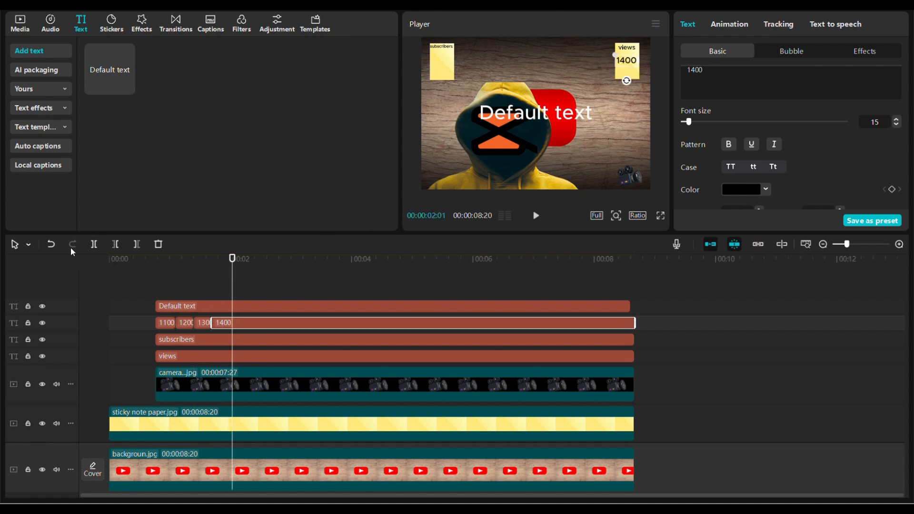
# Keep splitting the view-count clip at short intervals, raising each new piece by 100 up to "2400", and cut off one last piece
pyautogui.click(94, 244)
pyautogui.moveTo(251, 288); pyautogui.dragTo(411, 290)
pyautogui.click(94, 244)
pyautogui.click(94, 244)
pyautogui.click(94, 245)
pyautogui.click(94, 244)
pyautogui.click(94, 244)
pyautogui.click(94, 244)
pyautogui.moveTo(410, 291); pyautogui.dragTo(449, 282)
pyautogui.click(93, 244)
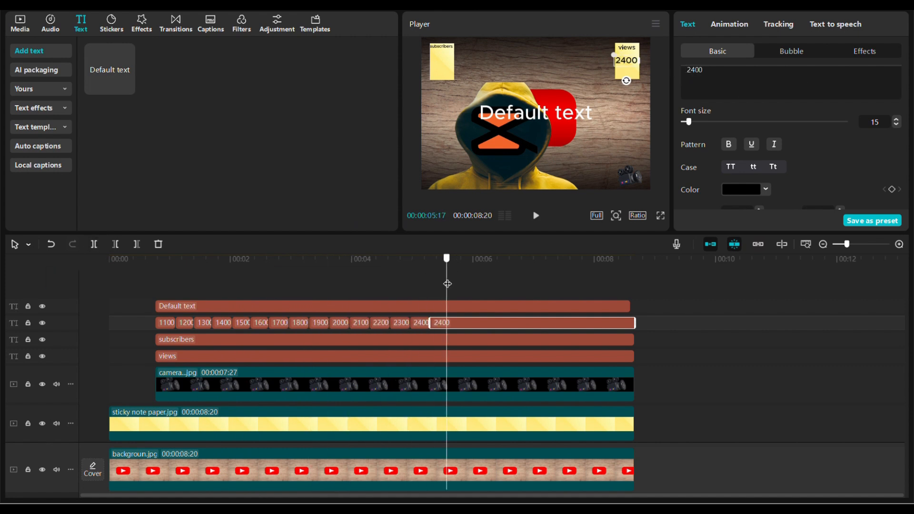
# Change the wording of the last view-count piece to "2500"
pyautogui.moveTo(710, 69); pyautogui.dragTo(674, 68)
pyautogui.write('2')
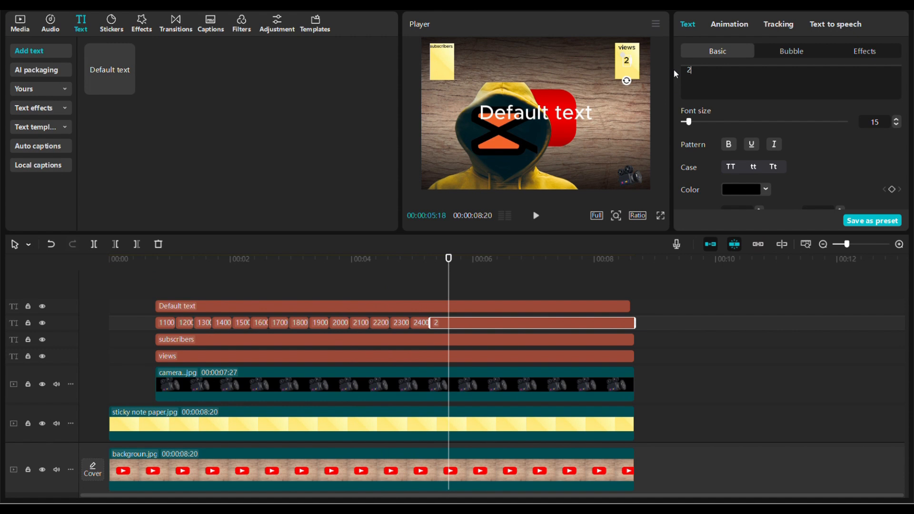
pyautogui.write('500')
# Replace the wording of the remaining default text clip with "10"
pyautogui.click(385, 305)
pyautogui.moveTo(448, 287); pyautogui.dragTo(175, 287)
pyautogui.click(684, 79)
pyautogui.hotkey('ctrl', 'a')
pyautogui.write('10')
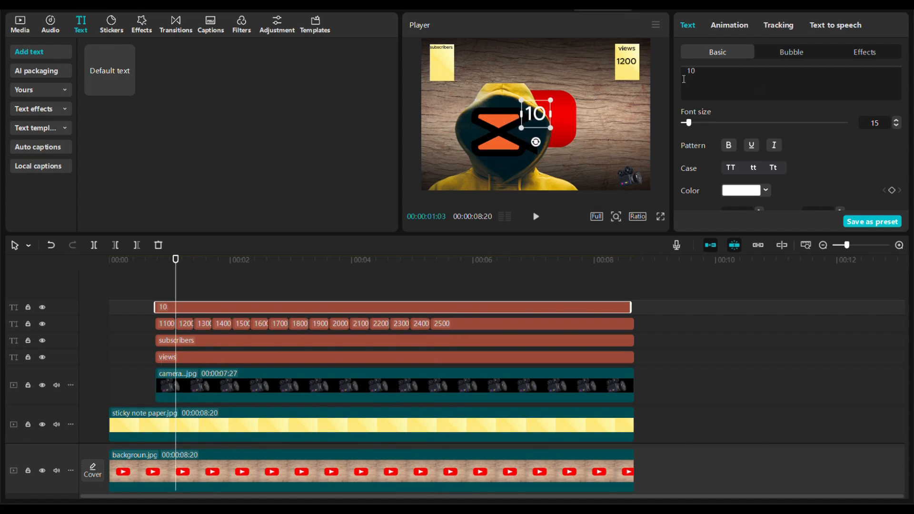
# Color the "10" text black and place it under "subscribers" on the left sticky note
pyautogui.click(749, 191)
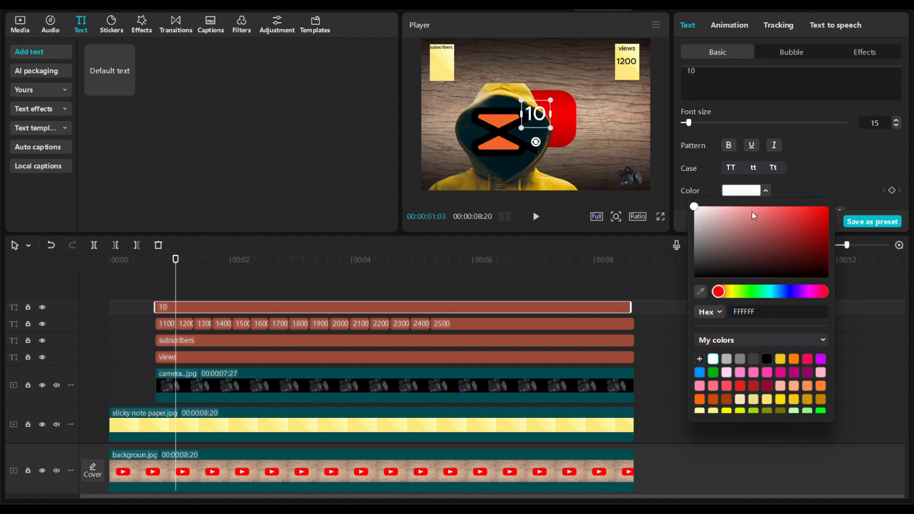
pyautogui.click(767, 360)
pyautogui.click(746, 190)
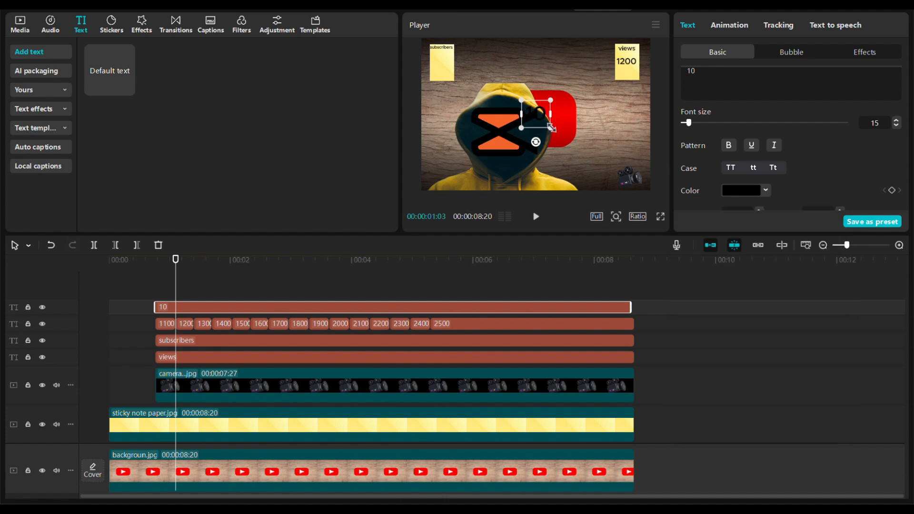
pyautogui.moveTo(545, 122); pyautogui.dragTo(442, 67)
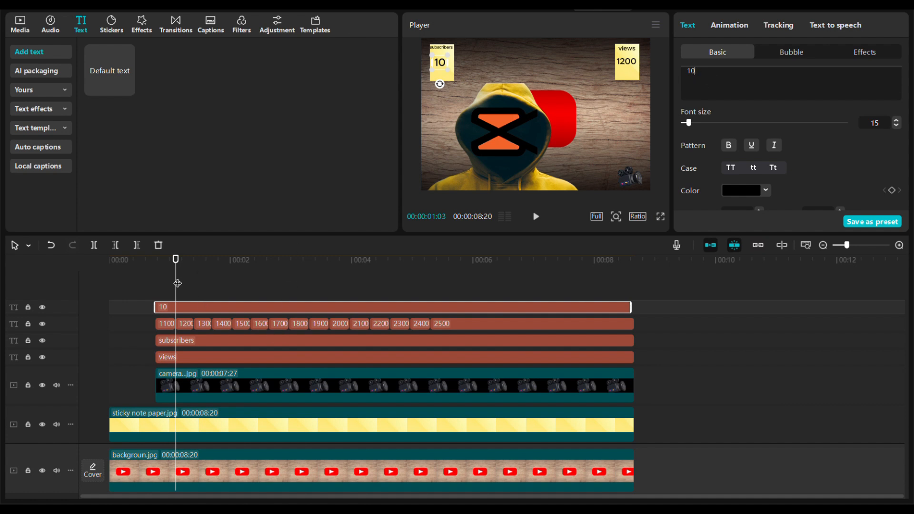
# Split the "10" text clip at 00:00:01:01 and change the second piece's wording to "20"
pyautogui.moveTo(178, 283); pyautogui.dragTo(171, 284)
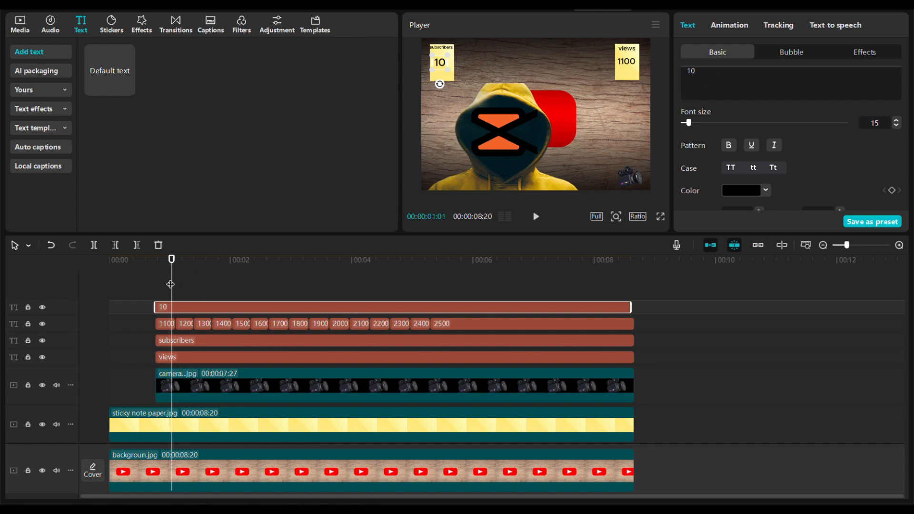
pyautogui.click(95, 246)
pyautogui.click(176, 289)
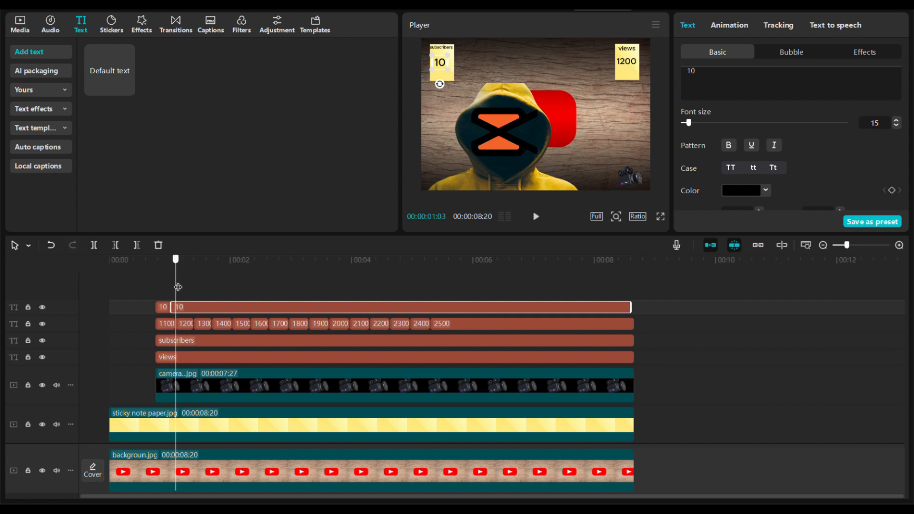
pyautogui.moveTo(178, 286); pyautogui.dragTo(183, 286)
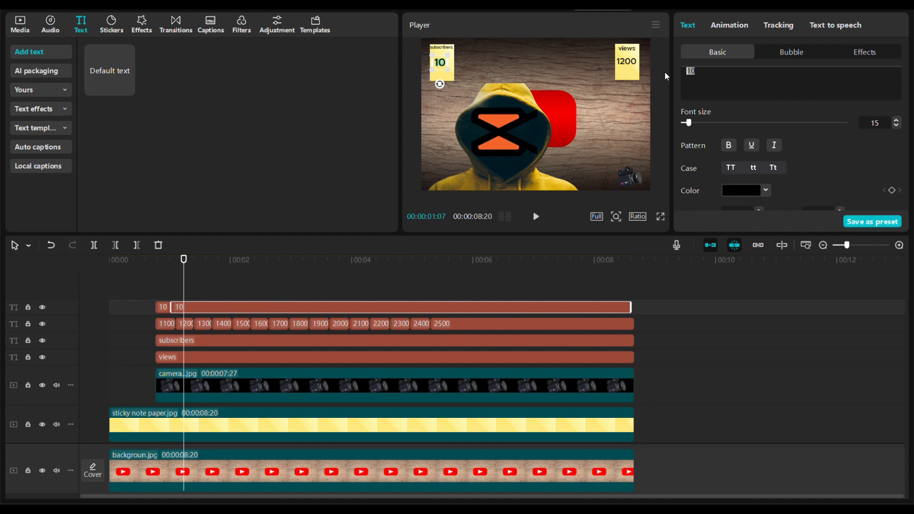
pyautogui.write('20')
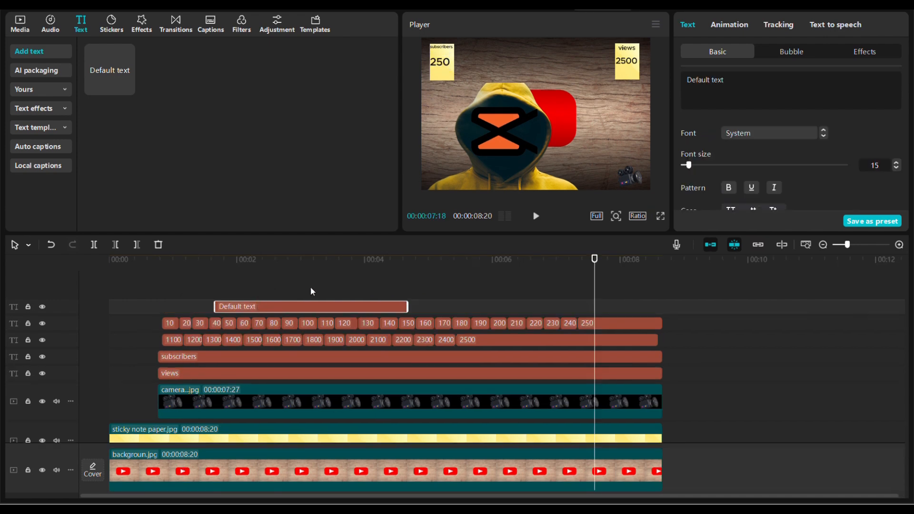
# Replace the wording of the default text clip at 00:00:01:20 with a row of 13 dashes
pyautogui.moveTo(476, 284); pyautogui.dragTo(215, 284)
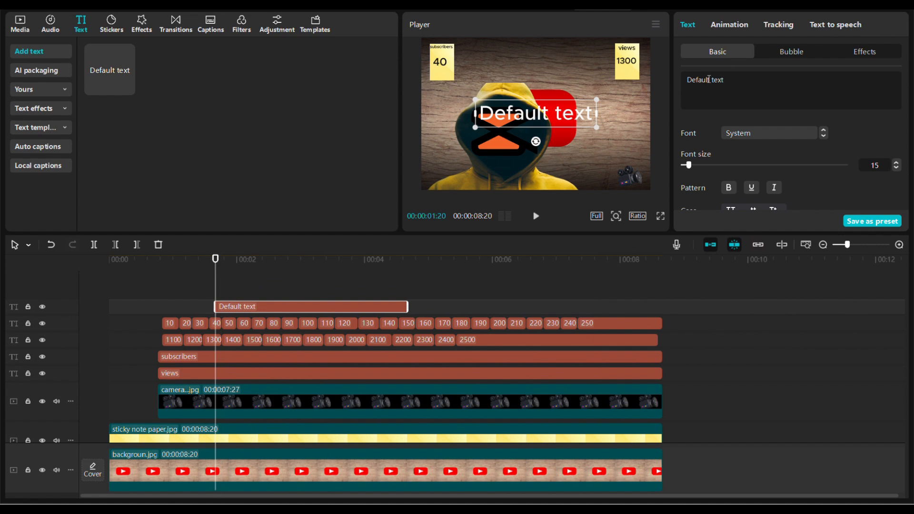
pyautogui.moveTo(732, 83); pyautogui.dragTo(667, 87)
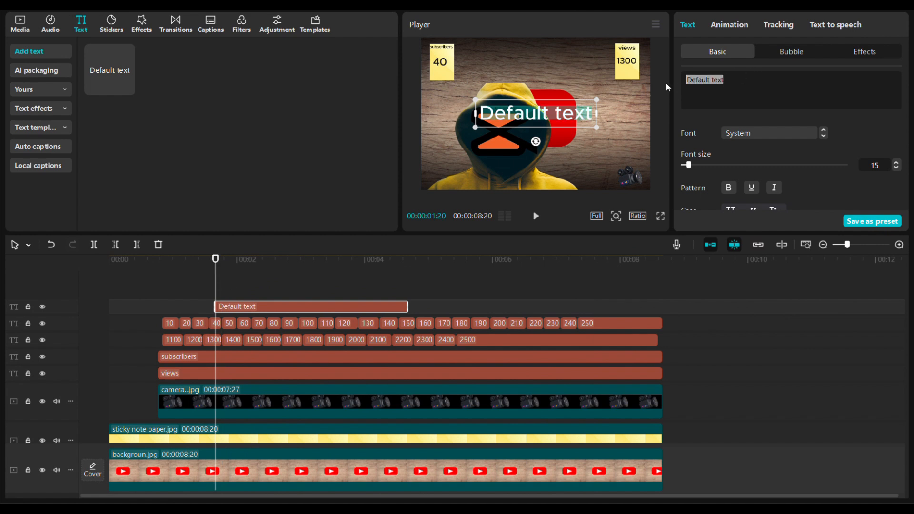
pyautogui.write('-------------')
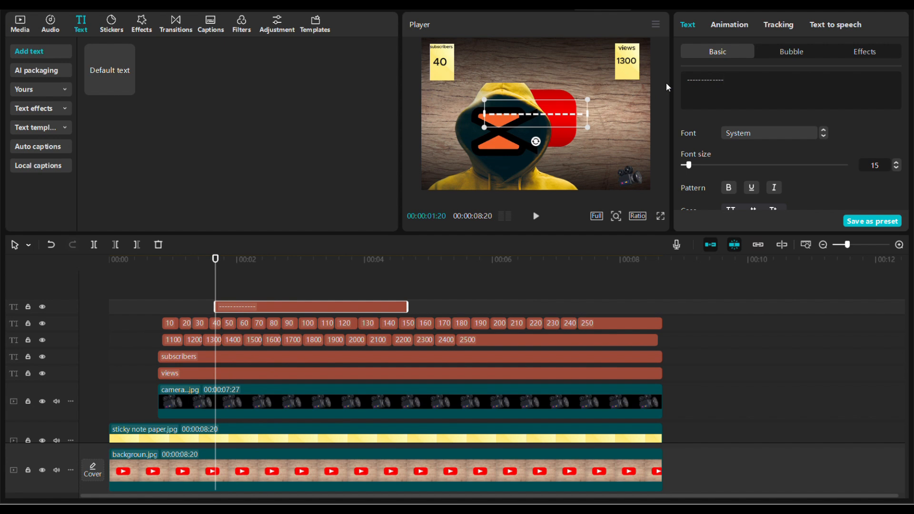
# Turn the dashed line vertical between the views note and the camera, and shorten it to 11 dashes
pyautogui.press('BackSpace')
pyautogui.moveTo(536, 141); pyautogui.dragTo(628, 122)
pyautogui.click(734, 80)
pyautogui.press('BackSpace')
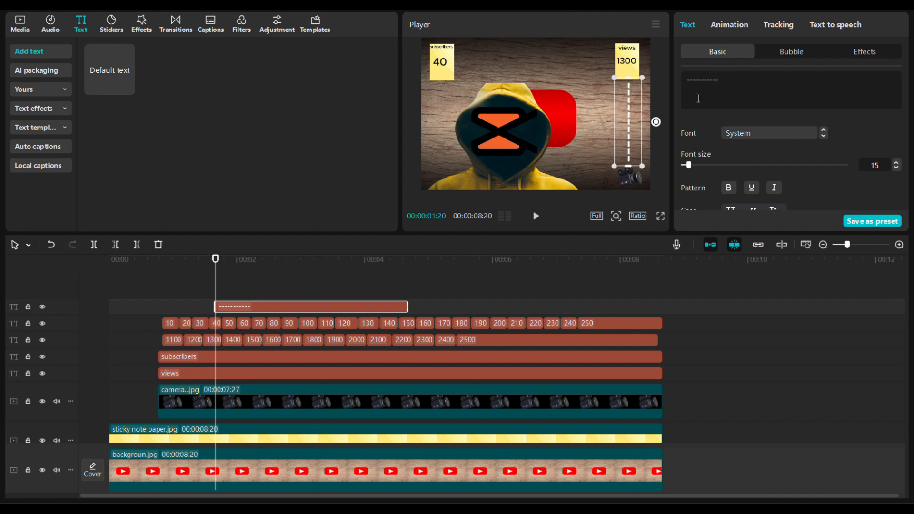
# Apply the Laser Cut in-animation to the vertical dashed line
pyautogui.click(729, 24)
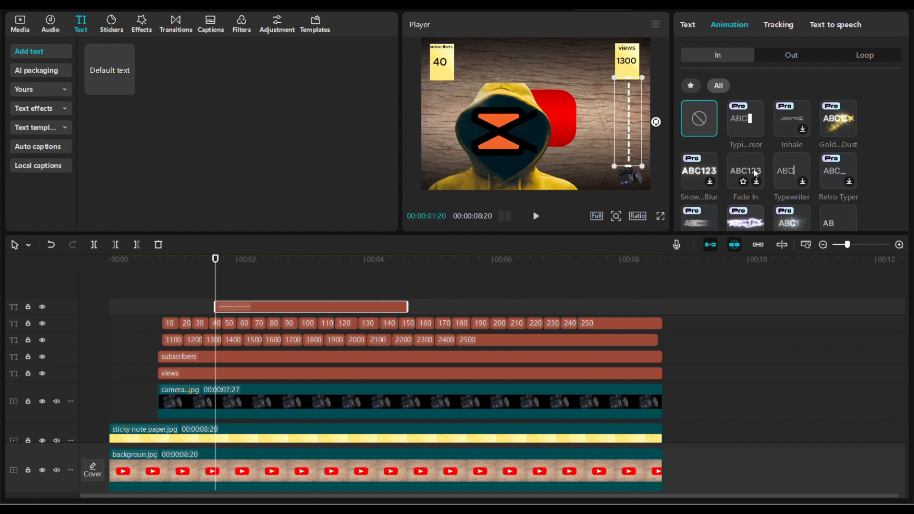
pyautogui.scroll(-1, 762, 183)
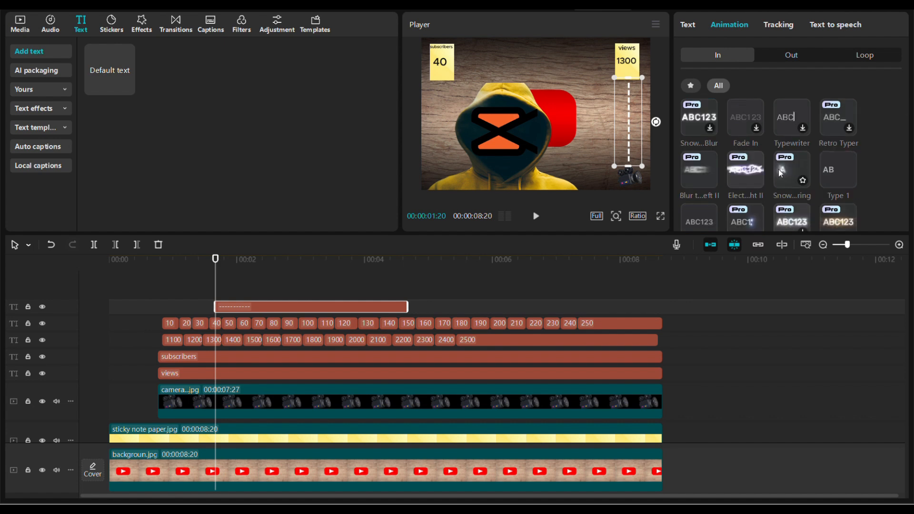
pyautogui.scroll(-1, 771, 168)
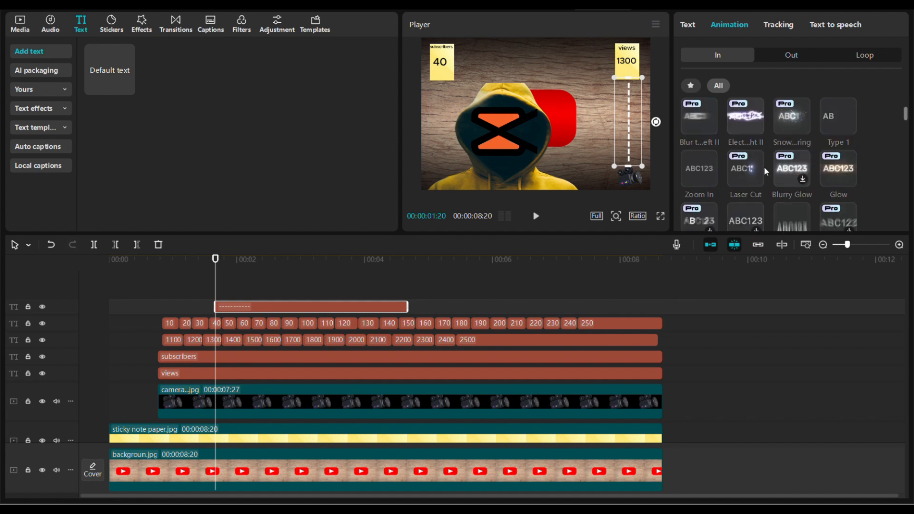
pyautogui.click(739, 172)
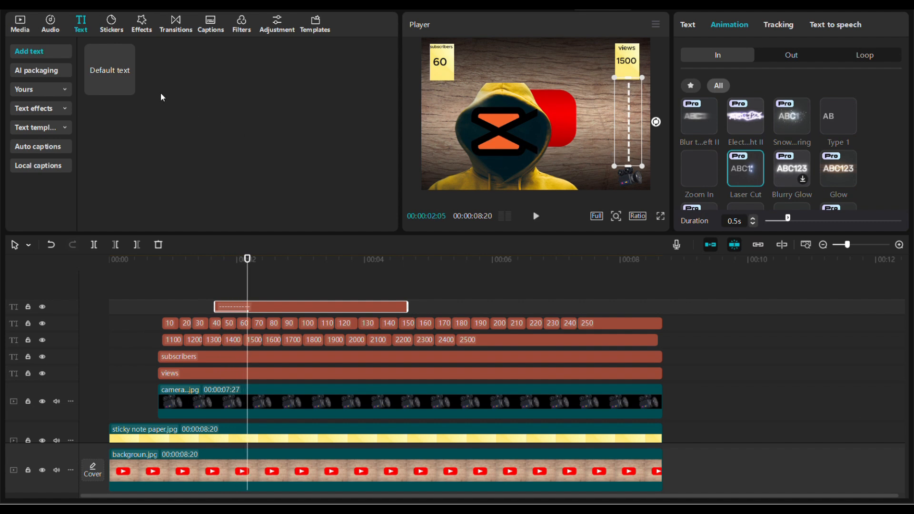
# Add another text clip made of dashes and fit it as a horizontal dashed line between the two sticky notes
pyautogui.click(115, 60)
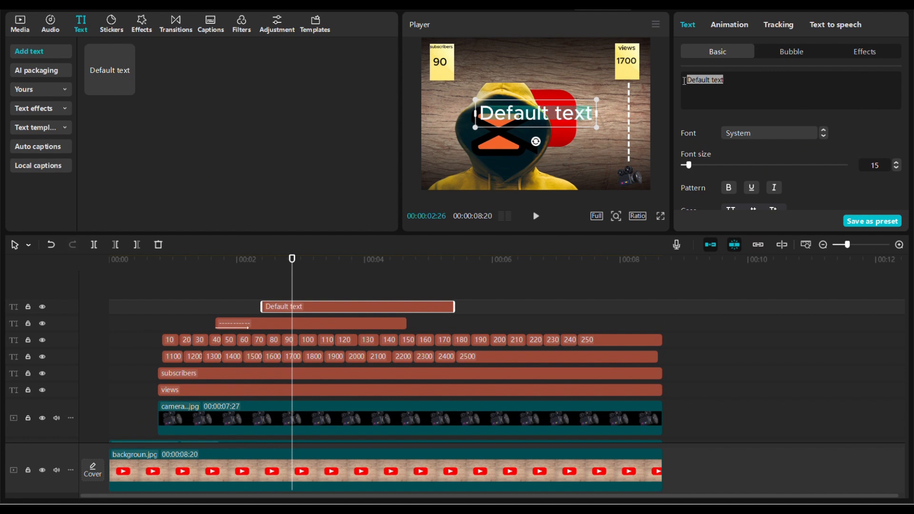
pyautogui.write('------------------')
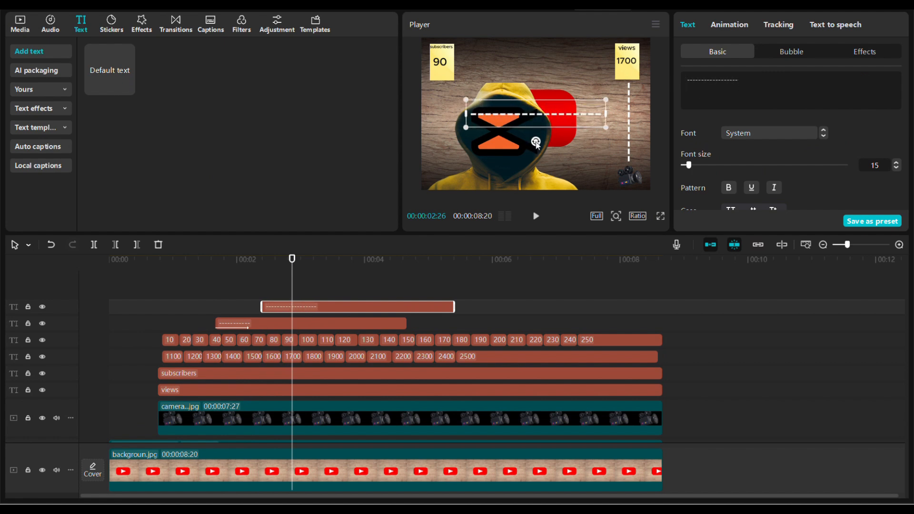
pyautogui.moveTo(536, 142); pyautogui.dragTo(537, 88)
pyautogui.moveTo(534, 112); pyautogui.dragTo(539, 62)
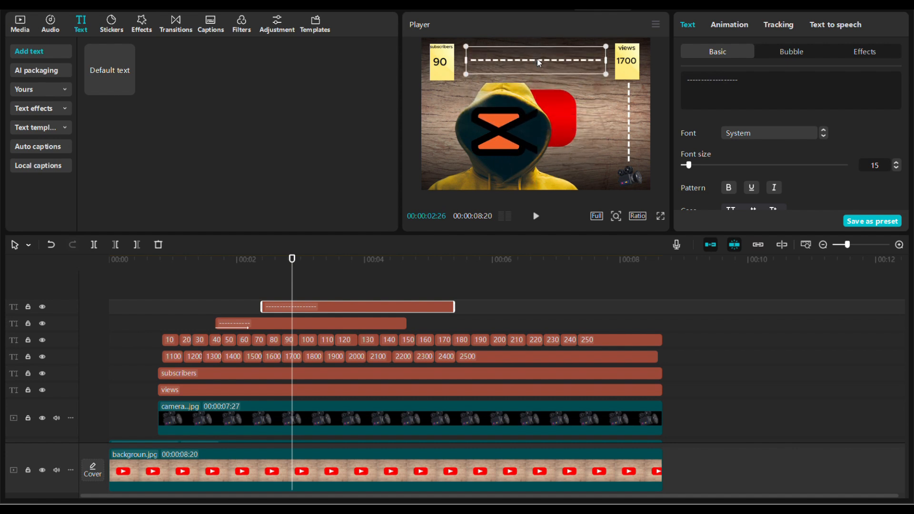
pyautogui.write('---')
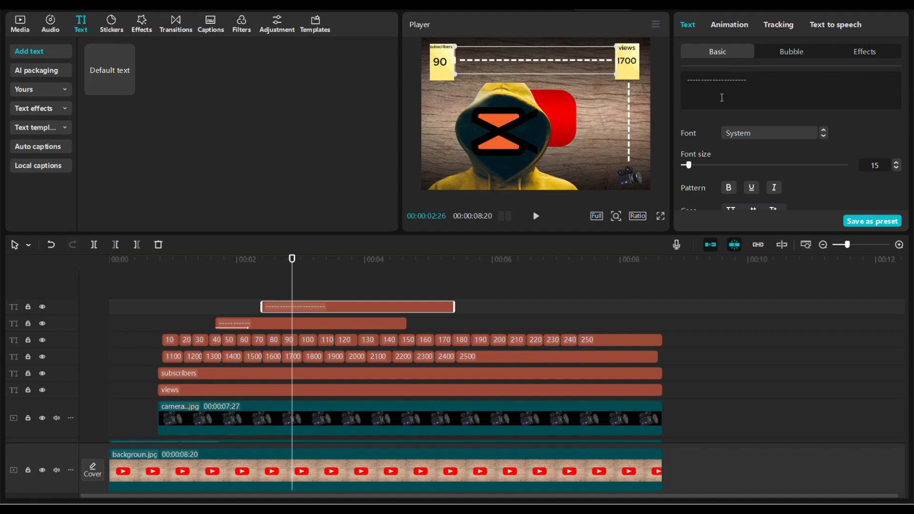
# Apply the Laser Cut in-animation to the horizontal dashed line
pyautogui.click(729, 27)
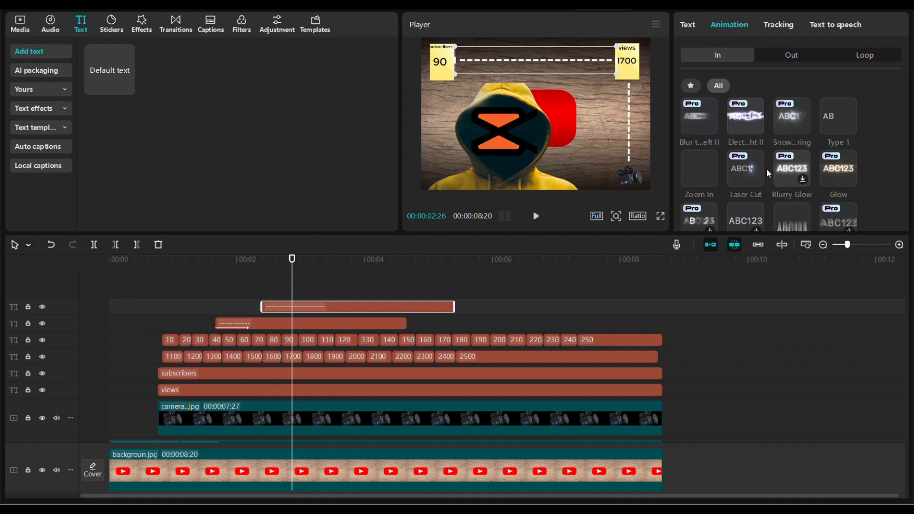
pyautogui.click(739, 175)
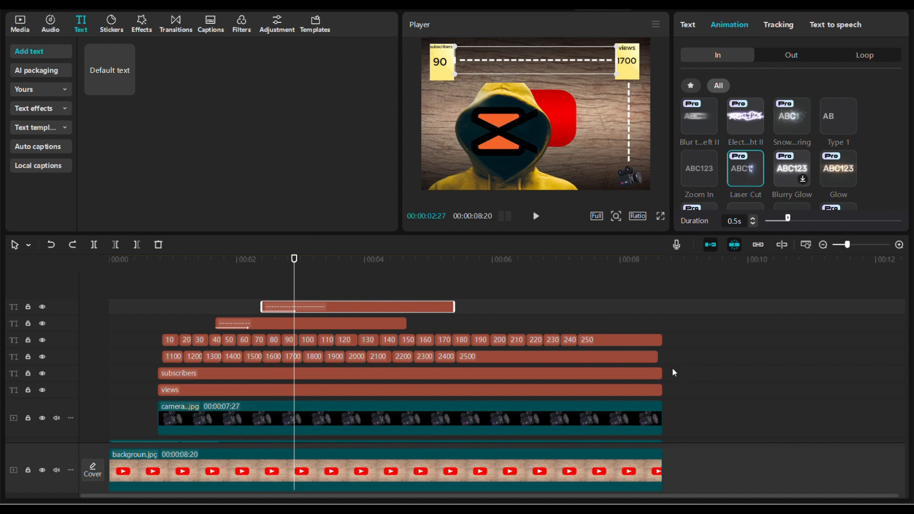
# Shift all the view-count clips to start at about 2.2 seconds and all the subscriber-count clips to start at about 3.2 seconds
pyautogui.click(629, 356)
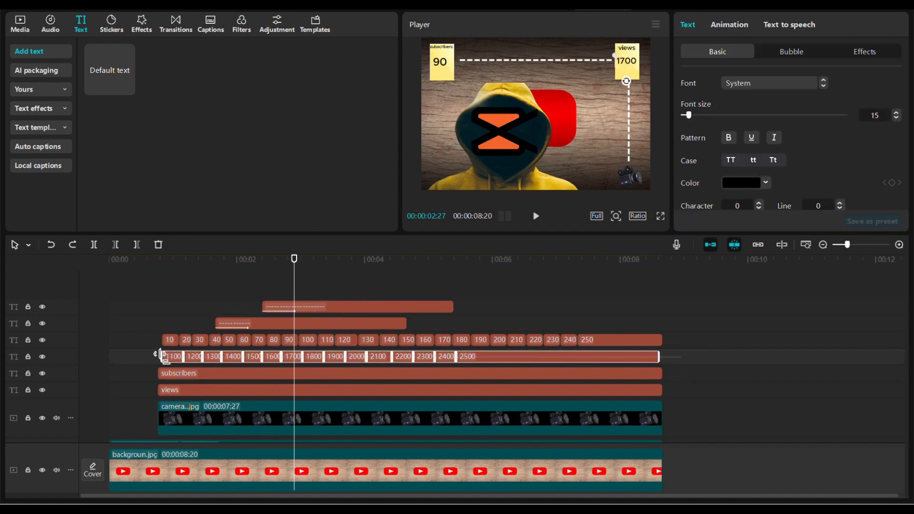
pyautogui.moveTo(174, 359); pyautogui.dragTo(262, 358)
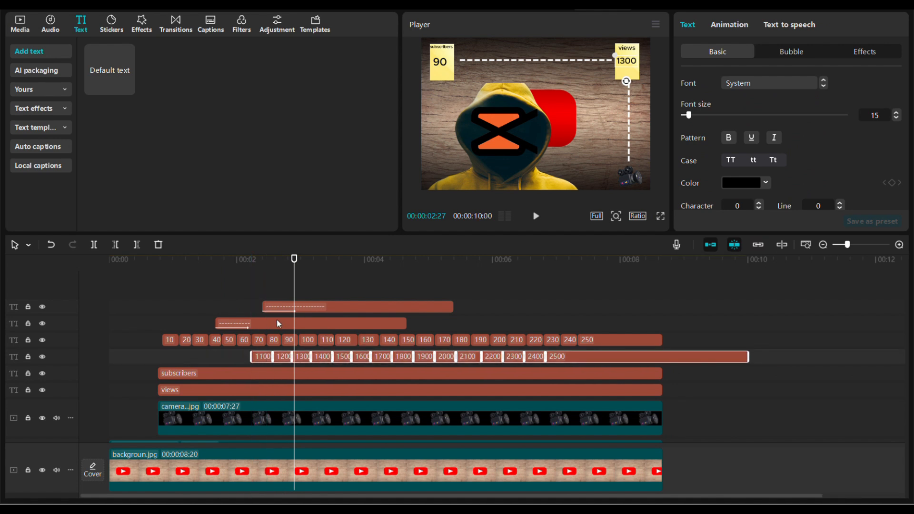
pyautogui.click(659, 340)
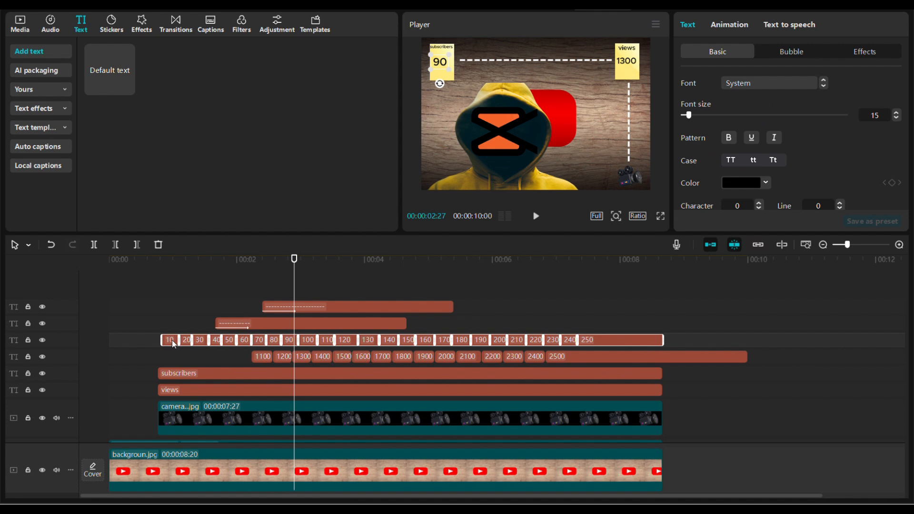
pyautogui.moveTo(172, 340); pyautogui.dragTo(327, 346)
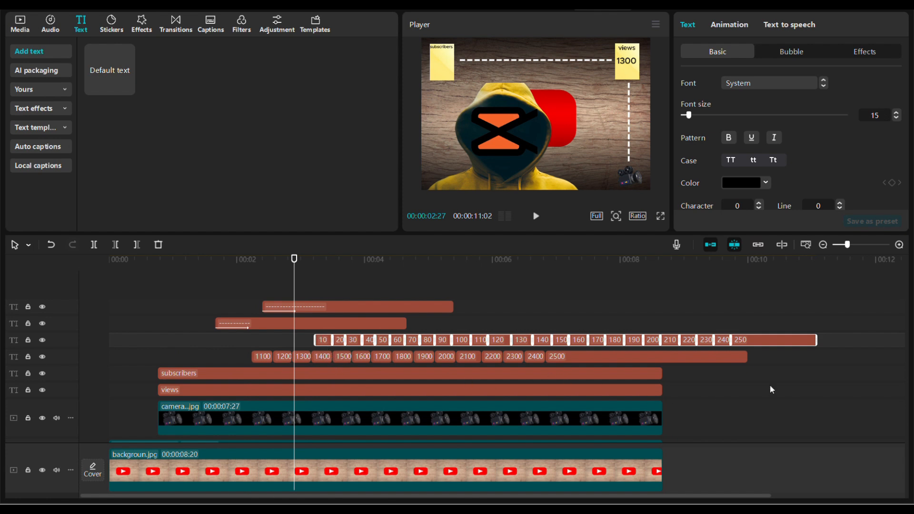
# Extend the camera clip to a duration of 00:00:09:28 and the background clip to 00:00:10:21 so both end together
pyautogui.click(659, 422)
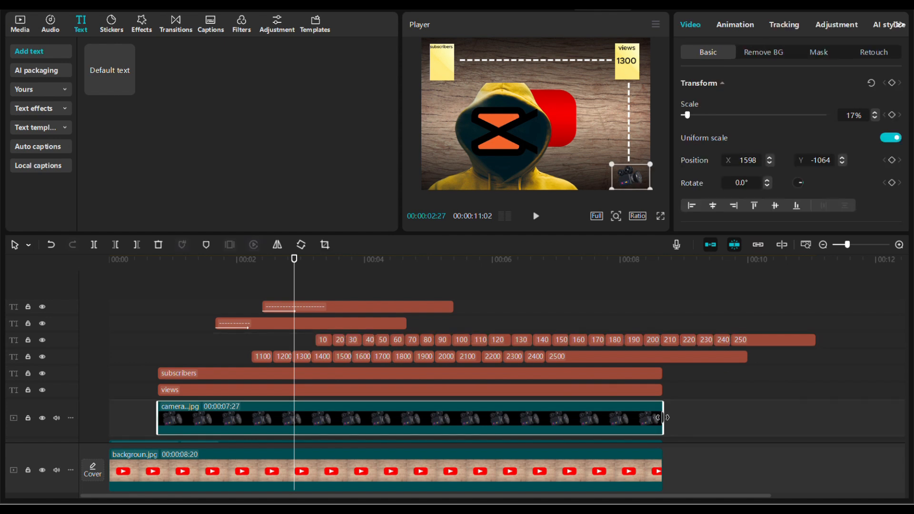
pyautogui.moveTo(664, 419); pyautogui.dragTo(792, 417)
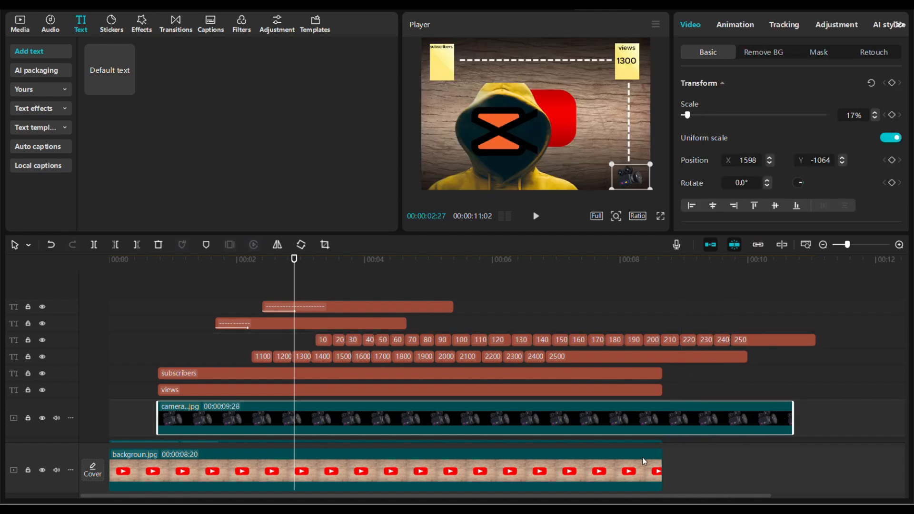
pyautogui.moveTo(662, 470); pyautogui.dragTo(793, 470)
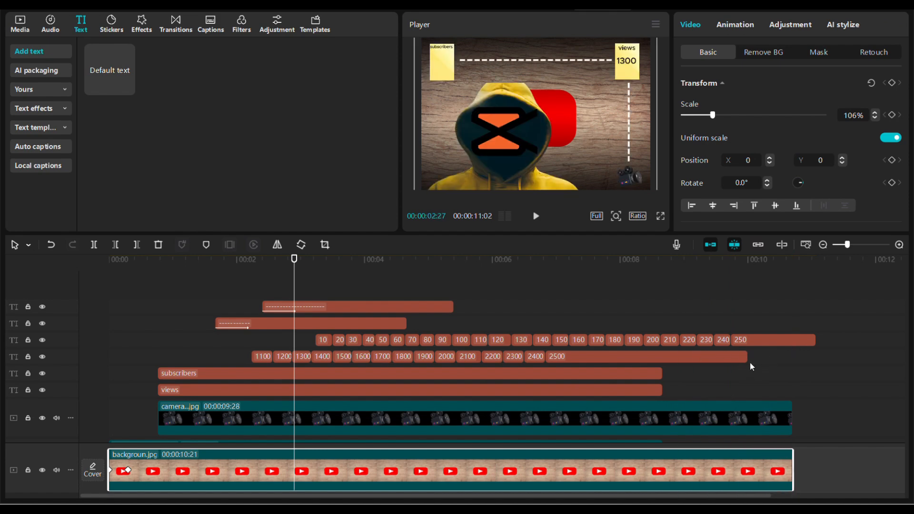
# Align the ends of the last view-count and subscriber-count clips and of both label clips with the background's end
pyautogui.moveTo(746, 358); pyautogui.dragTo(774, 343)
pyautogui.click(814, 346)
pyautogui.moveTo(774, 356); pyautogui.dragTo(786, 340)
pyautogui.moveTo(662, 373); pyautogui.dragTo(781, 374)
pyautogui.moveTo(662, 390); pyautogui.dragTo(785, 390)
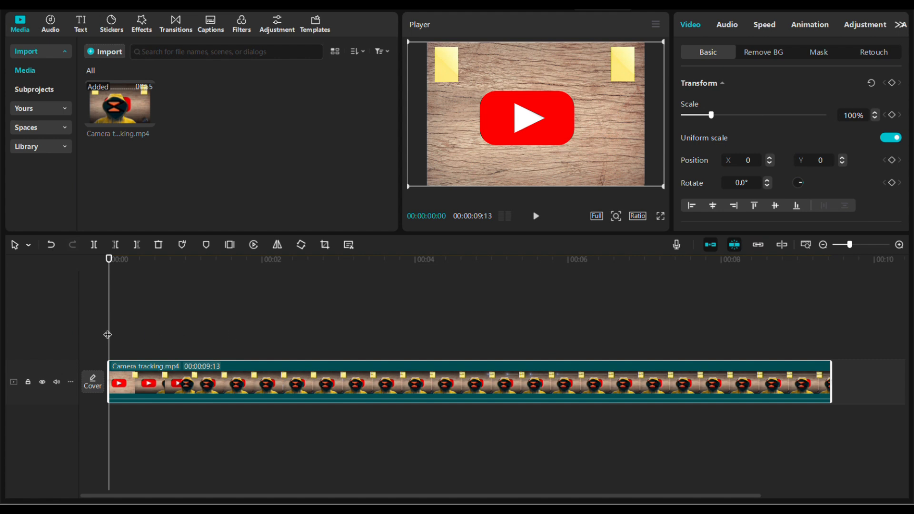
# Keyframe a camera zoom on Camera tracking.mp4 from 00:00:00:27 to about 1.5 seconds, scaling to 250% and framing the camera image at X -2098, Y 1425
pyautogui.moveTo(110, 330); pyautogui.dragTo(177, 340)
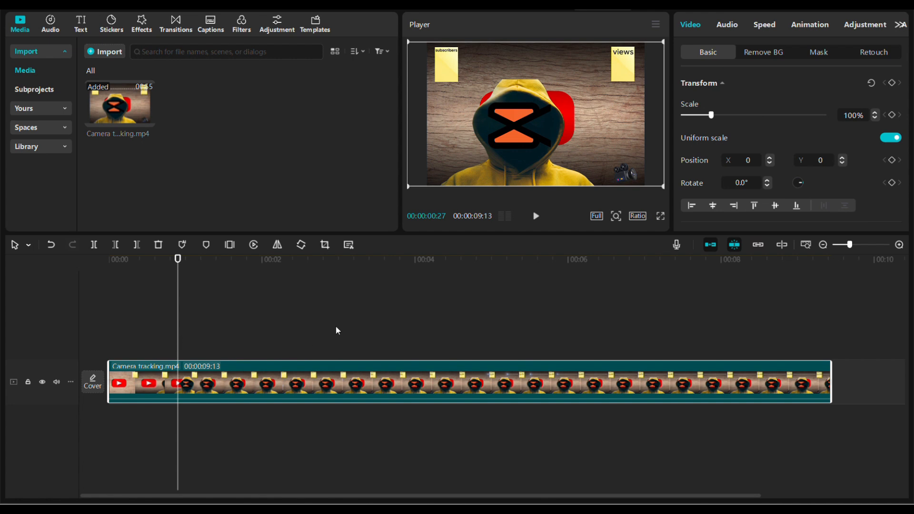
pyautogui.click(892, 83)
pyautogui.moveTo(179, 320); pyautogui.dragTo(225, 331)
pyautogui.moveTo(713, 115); pyautogui.dragTo(734, 116)
pyautogui.moveTo(659, 179); pyautogui.dragTo(618, 144)
pyautogui.moveTo(734, 115); pyautogui.dragTo(757, 118)
pyautogui.moveTo(636, 121); pyautogui.dragTo(566, 105)
# Keyframe the zoomed video's position to frame the views note at 00:00:03:17 and 00:00:04:19, panning across to the subscribers note from 00:00:06:04
pyautogui.moveTo(224, 305); pyautogui.dragTo(381, 331)
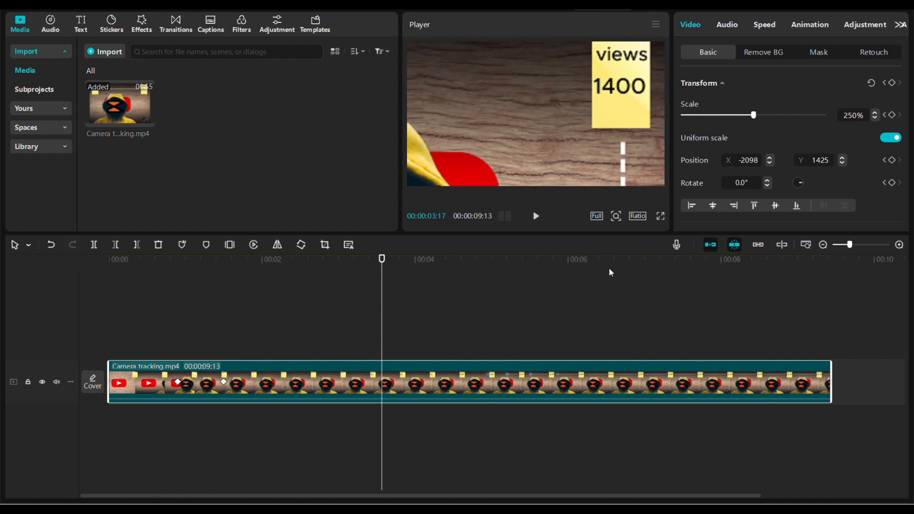
pyautogui.moveTo(387, 326); pyautogui.dragTo(463, 338)
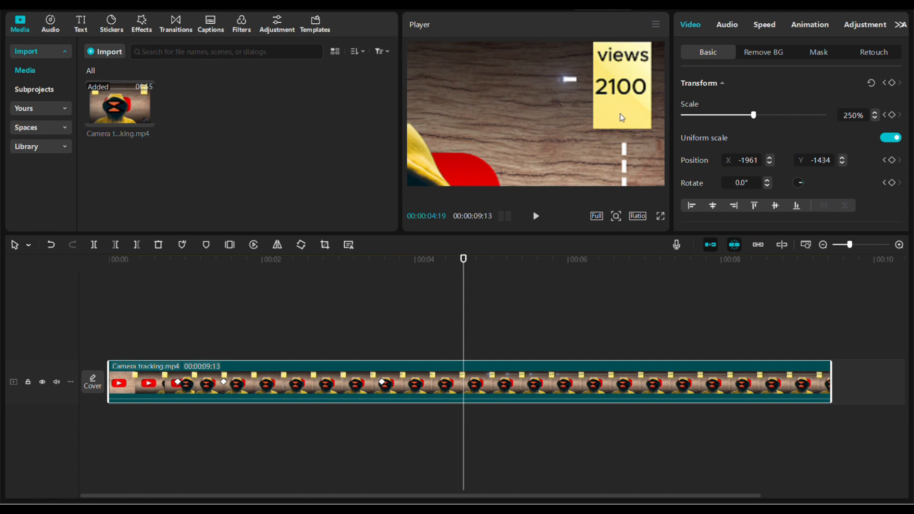
pyautogui.moveTo(620, 113); pyautogui.dragTo(621, 118)
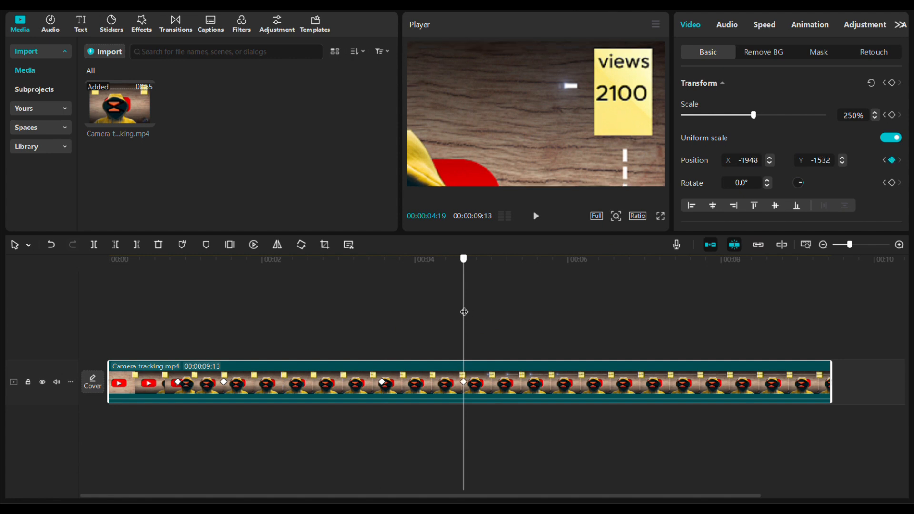
pyautogui.moveTo(465, 312); pyautogui.dragTo(582, 328)
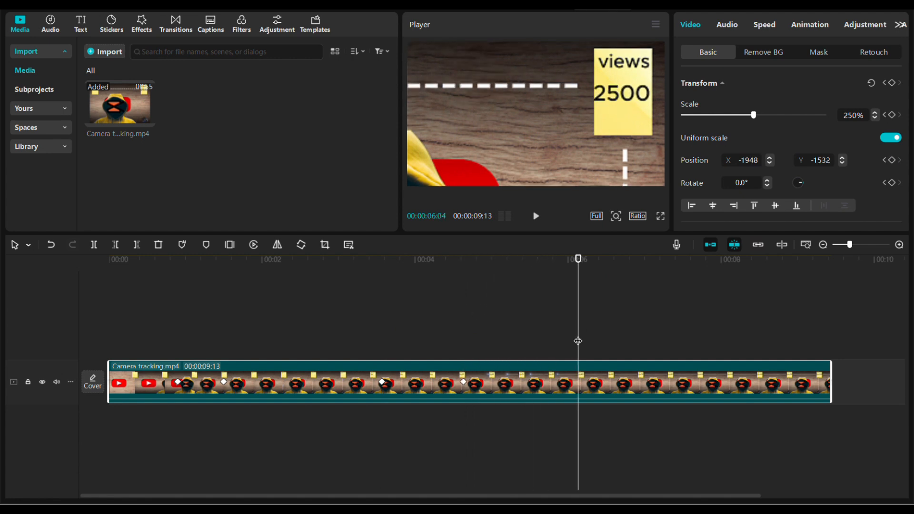
pyautogui.moveTo(465, 100); pyautogui.dragTo(746, 100)
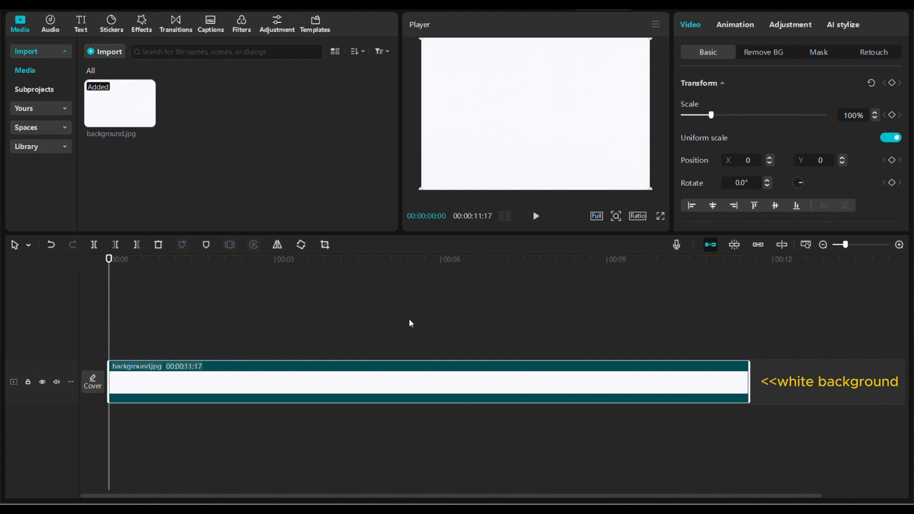
# Add two default text clips over the white background, start the second at about 3 seconds, and stretch both to near the background's end
pyautogui.click(81, 24)
pyautogui.click(128, 87)
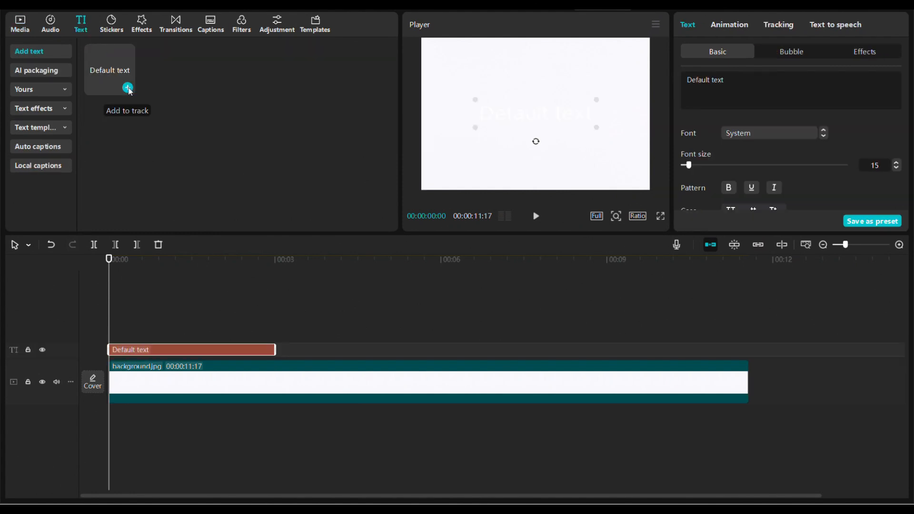
pyautogui.click(128, 88)
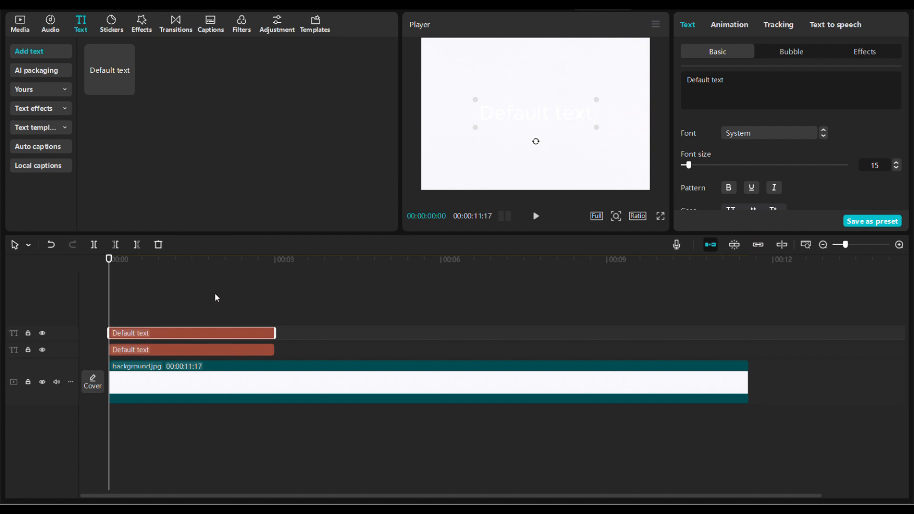
pyautogui.moveTo(187, 333); pyautogui.dragTo(348, 339)
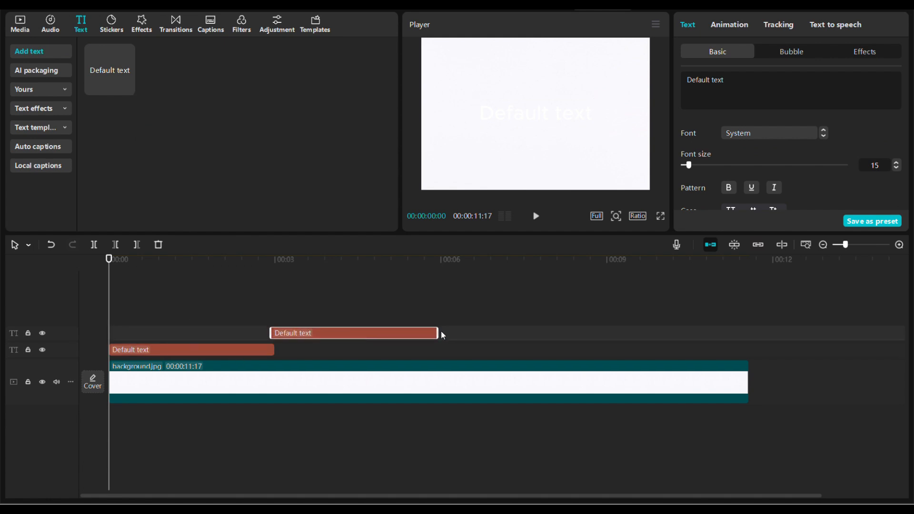
pyautogui.moveTo(438, 334); pyautogui.dragTo(753, 345)
pyautogui.moveTo(274, 350); pyautogui.dragTo(734, 380)
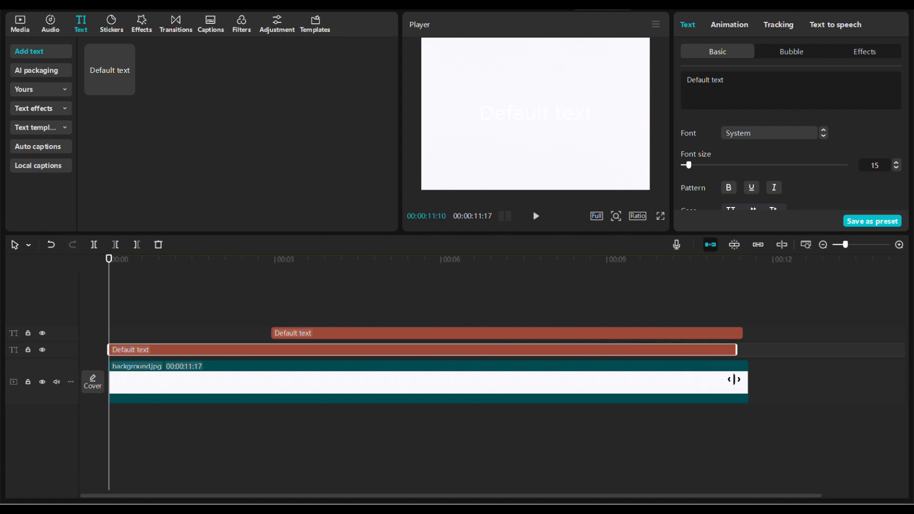
pyautogui.moveTo(737, 81); pyautogui.dragTo(680, 77)
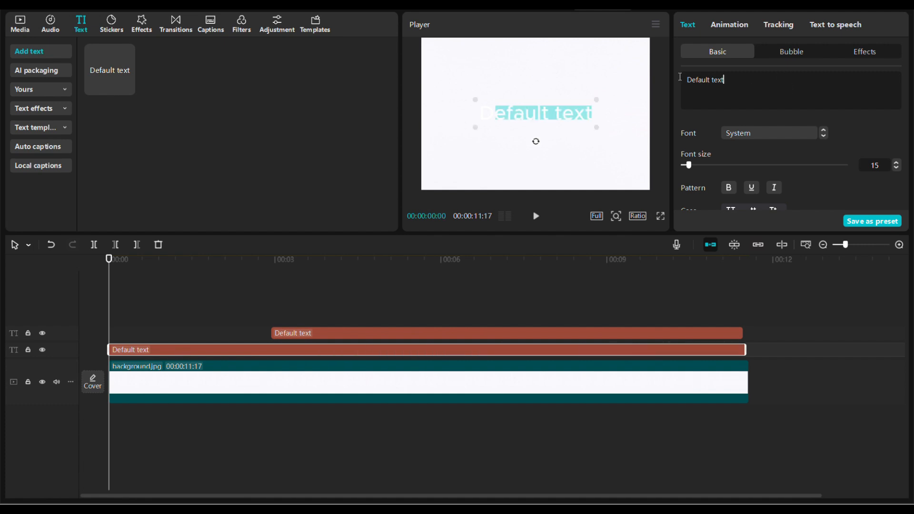
# Play back the text reveal video to check its two lines and return the playhead to the start
pyautogui.click(536, 216)
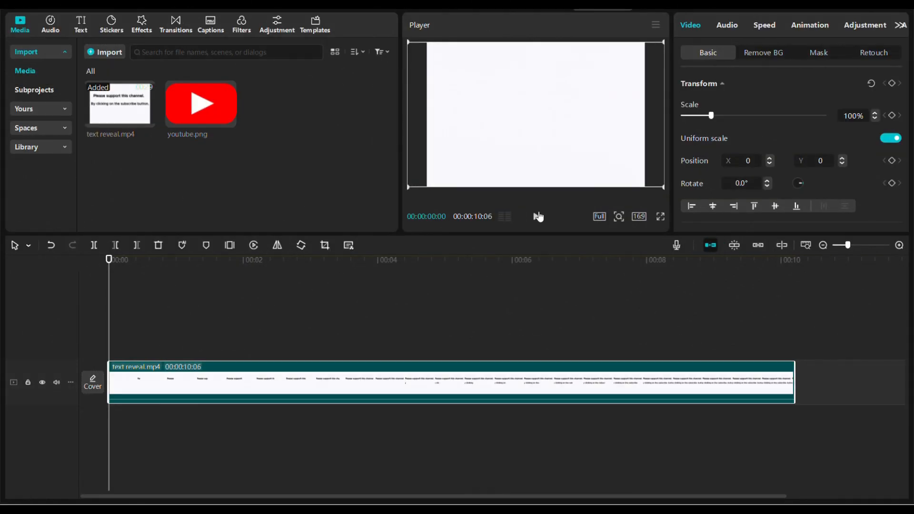
pyautogui.click(538, 217)
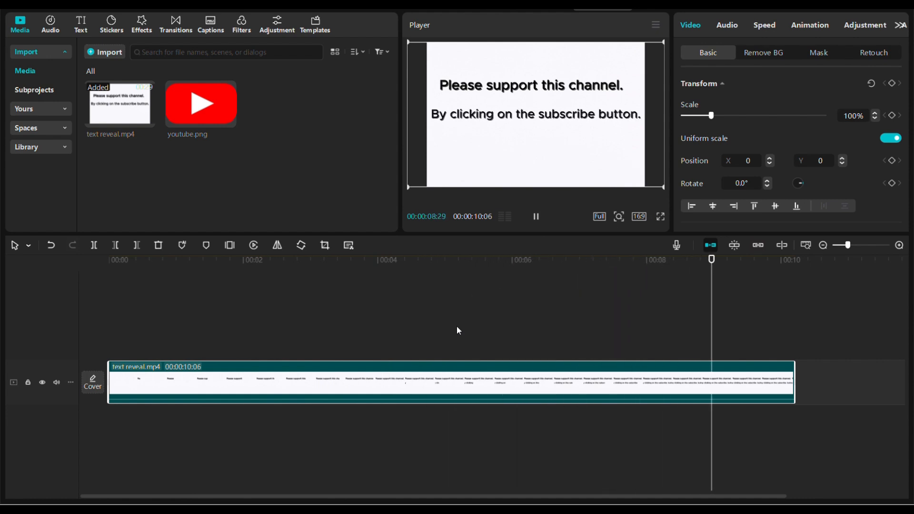
pyautogui.click(96, 331)
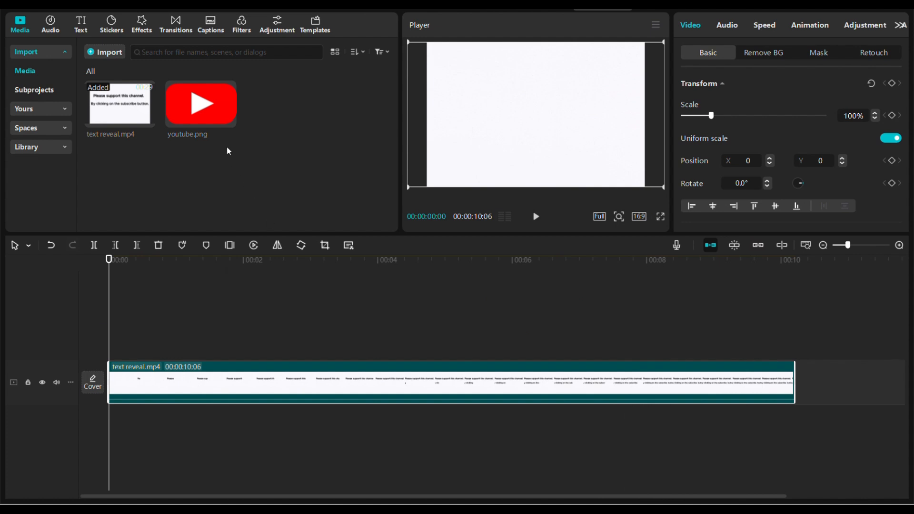
# Place youtube.png on a track above text reveal.mp4 at the start and extend it to 00:00:10:05
pyautogui.click(229, 120)
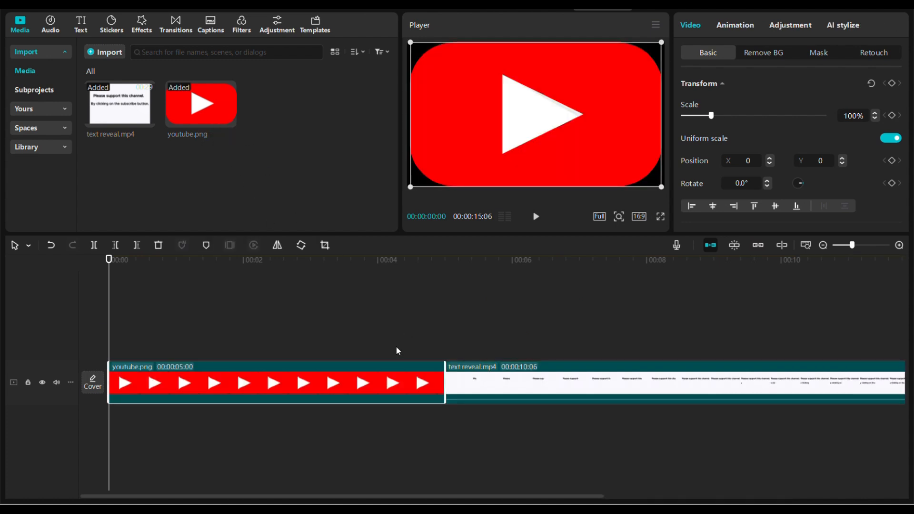
pyautogui.moveTo(310, 377); pyautogui.dragTo(305, 339)
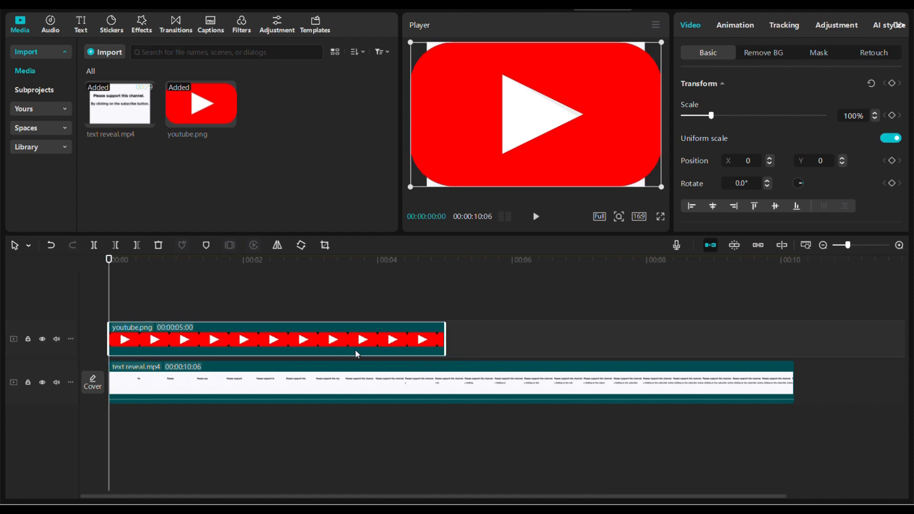
pyautogui.moveTo(445, 337); pyautogui.dragTo(788, 352)
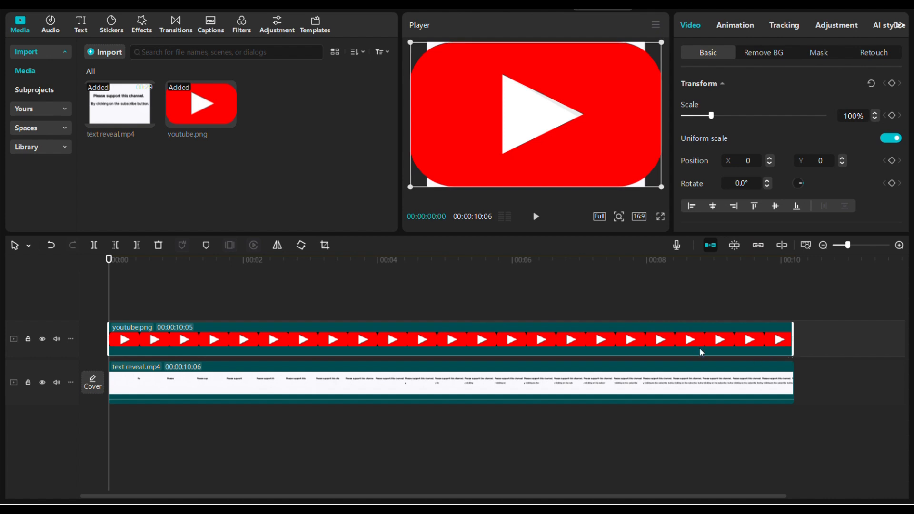